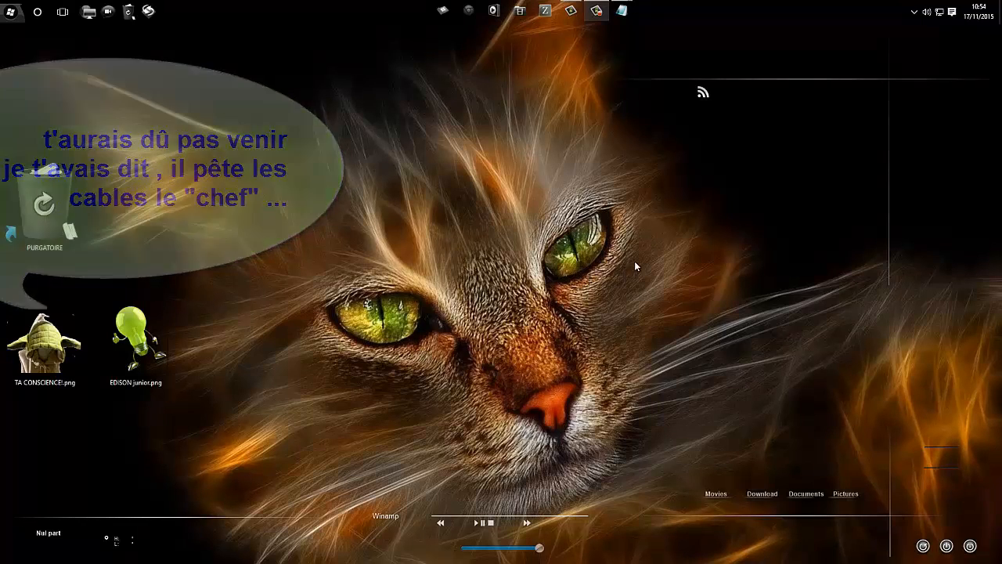
- Move the desktop images TA CONSCIENCE!.png and EDISON junior.png to the PURGATOIRE recycle bin
{"action": "mouse_move", "coordinate": [90, 341]}
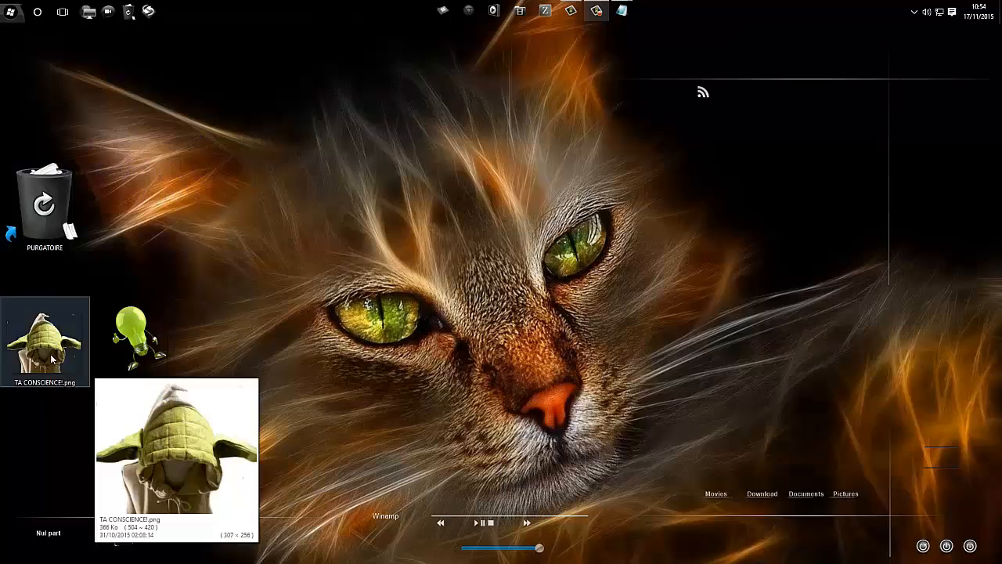
{"action": "left_click_drag", "start_coordinate": [47, 339], "coordinate": [55, 205]}
{"action": "left_click_drag", "start_coordinate": [134, 336], "coordinate": [48, 205]}
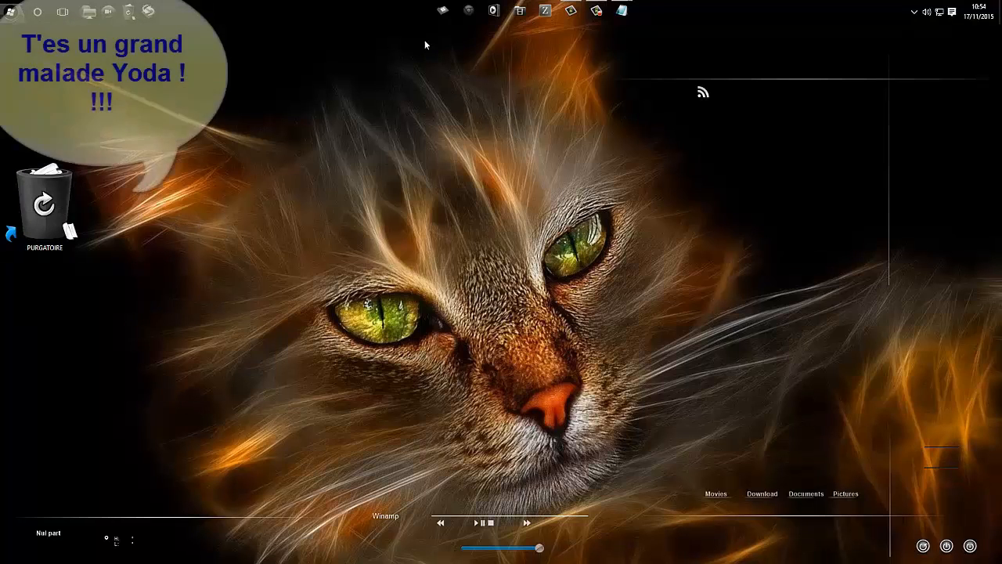
- Switch to Google Chrome, search Google for "youporn" to test access to the site, return to the Google page and minimize the browser
{"action": "left_click", "coordinate": [468, 10]}
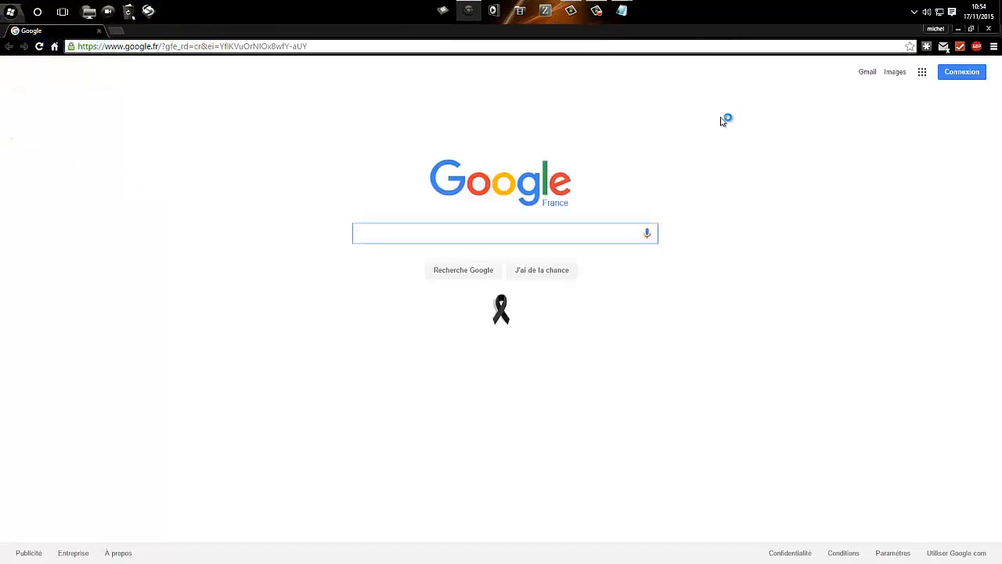
{"action": "type", "text": "youtube"}
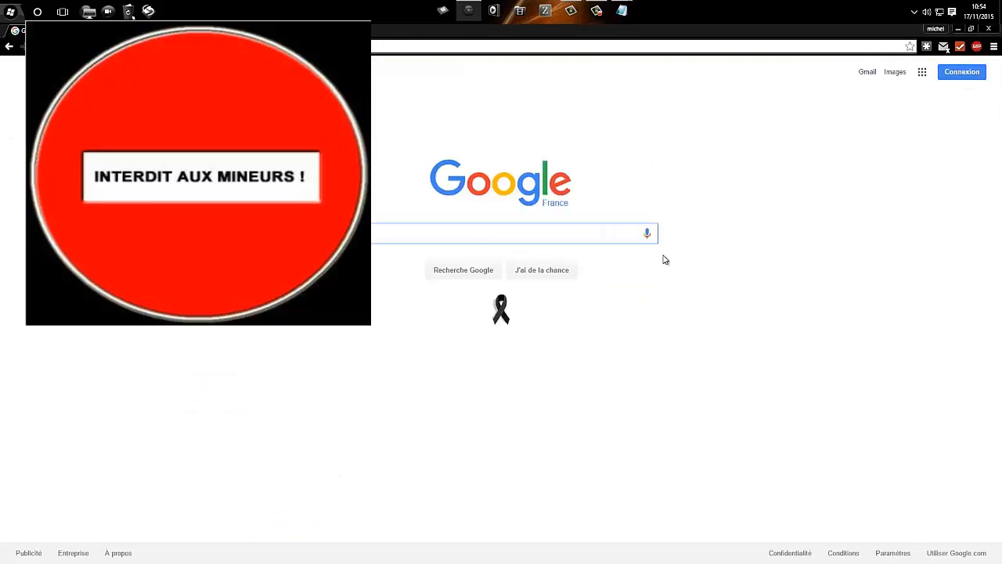
{"action": "left_click", "coordinate": [9, 46]}
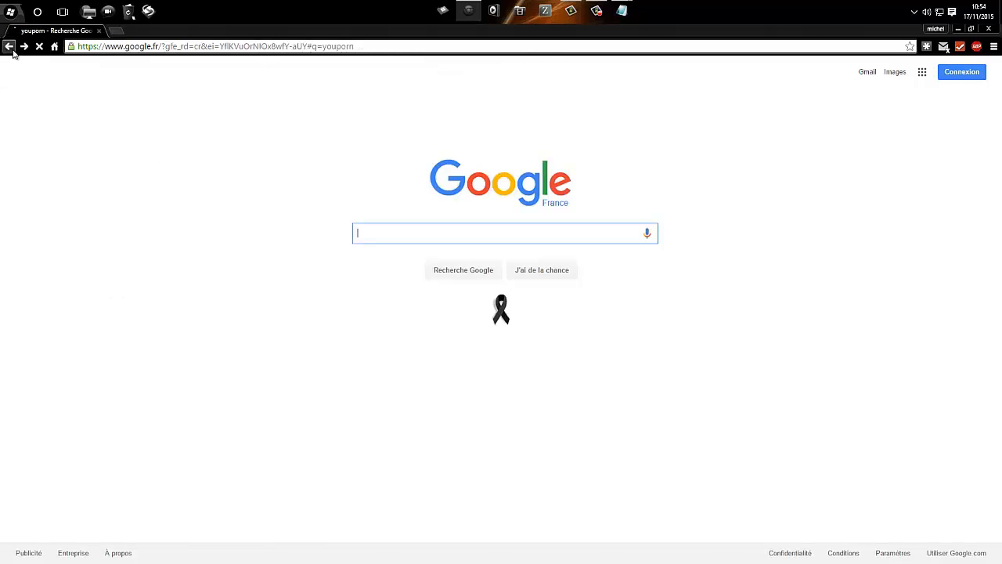
{"action": "left_click", "coordinate": [83, 153]}
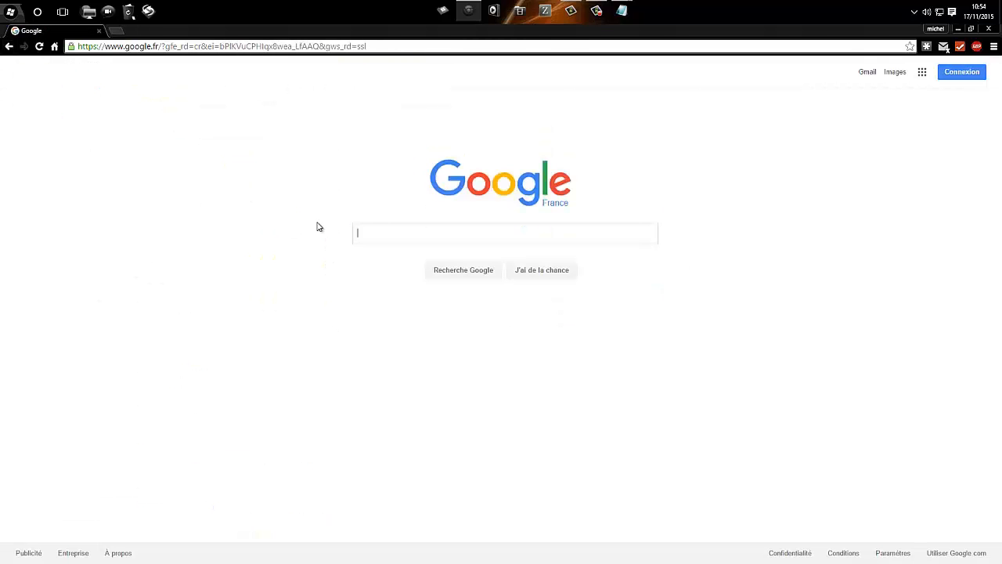
{"action": "left_click", "coordinate": [958, 29]}
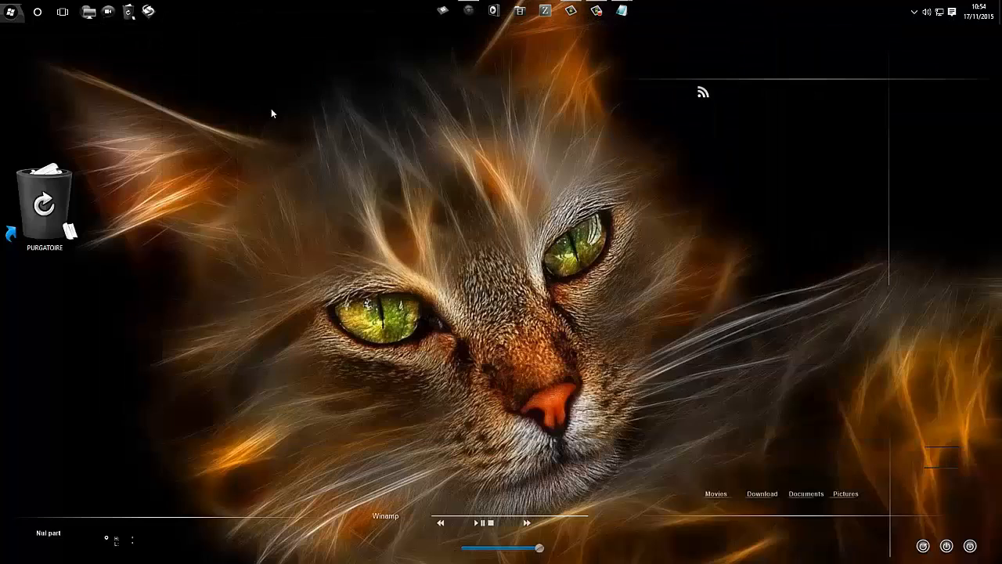
- Open Microsoft Edge, search for "youporn", try the first result to test access, go back and close the browser
{"action": "left_click", "coordinate": [11, 19]}
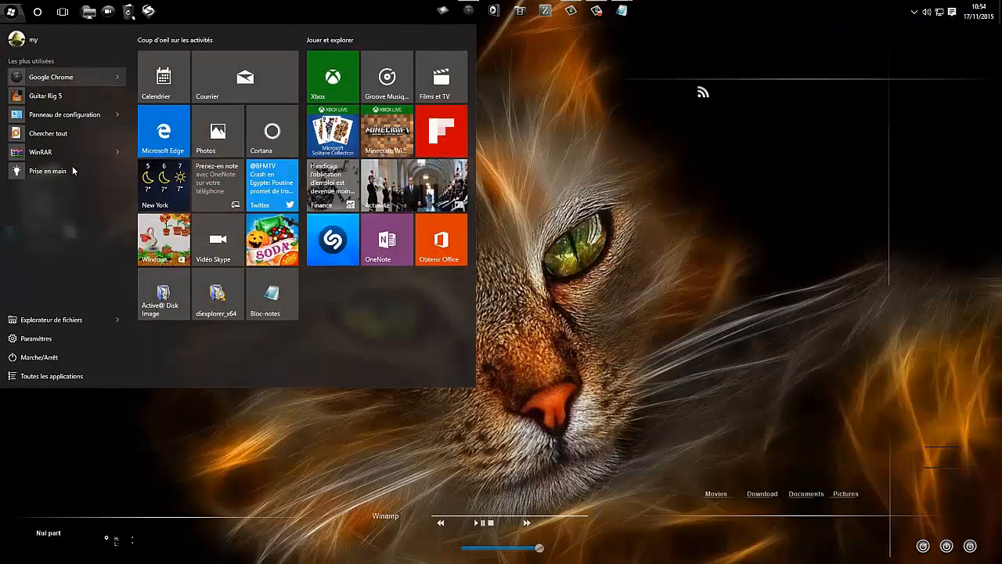
{"action": "left_click", "coordinate": [162, 135]}
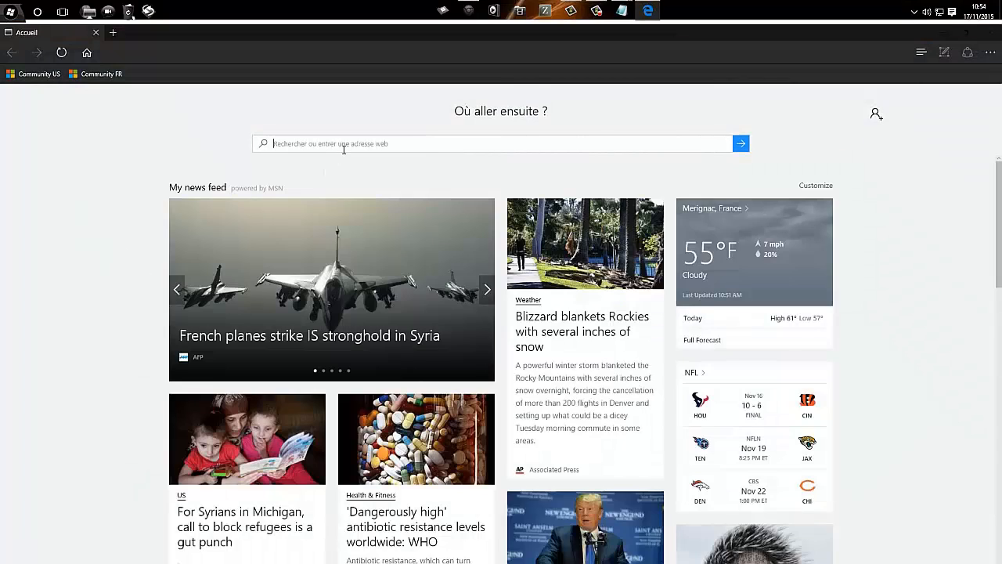
{"action": "type", "text": "youporn"}
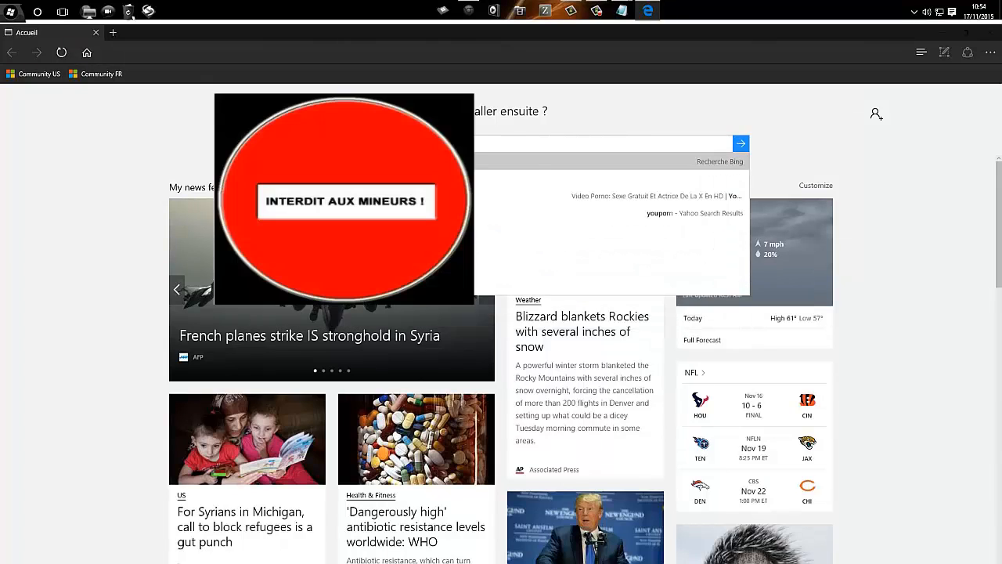
{"action": "key", "text": "Return"}
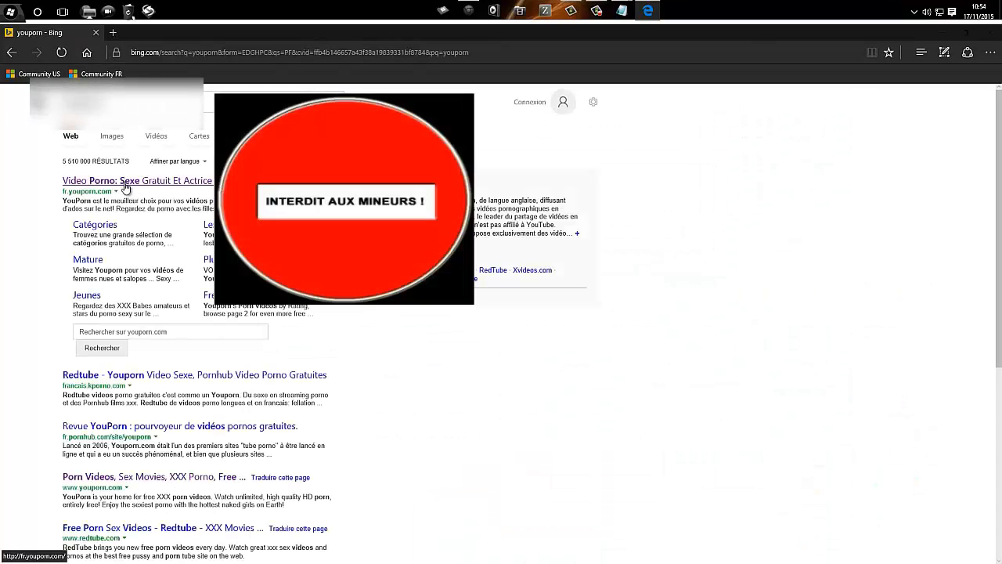
{"action": "left_click", "coordinate": [125, 180]}
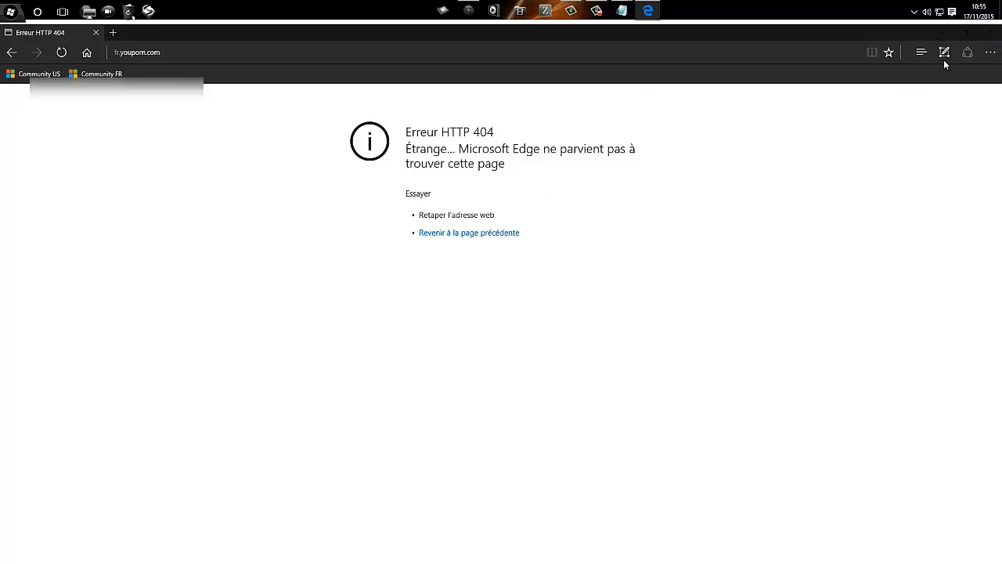
{"action": "left_click", "coordinate": [12, 51]}
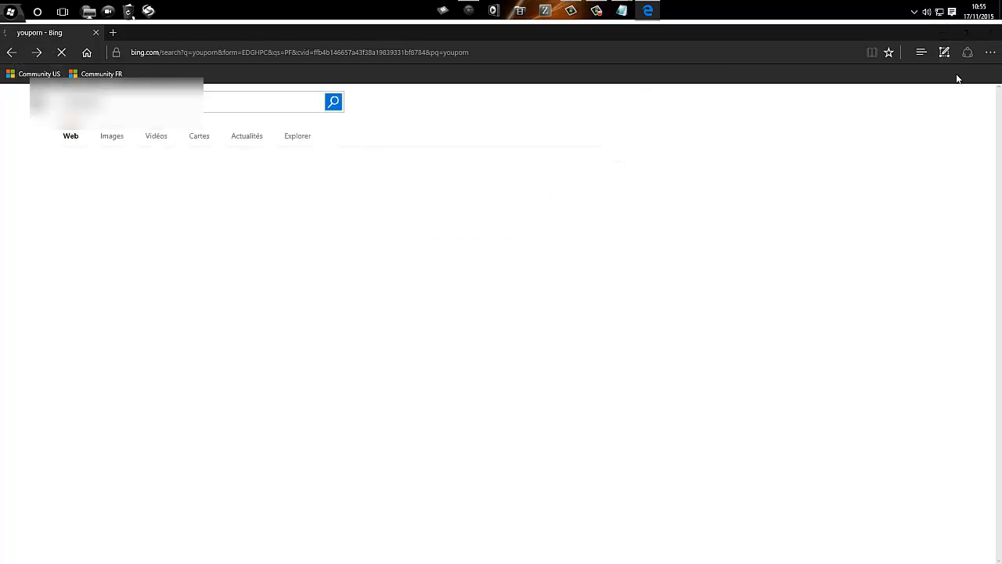
{"action": "left_click", "coordinate": [995, 38]}
- In Google Chrome, search for "faacebook", open the first Faacebook result and return to the results
{"action": "left_click", "coordinate": [468, 10]}
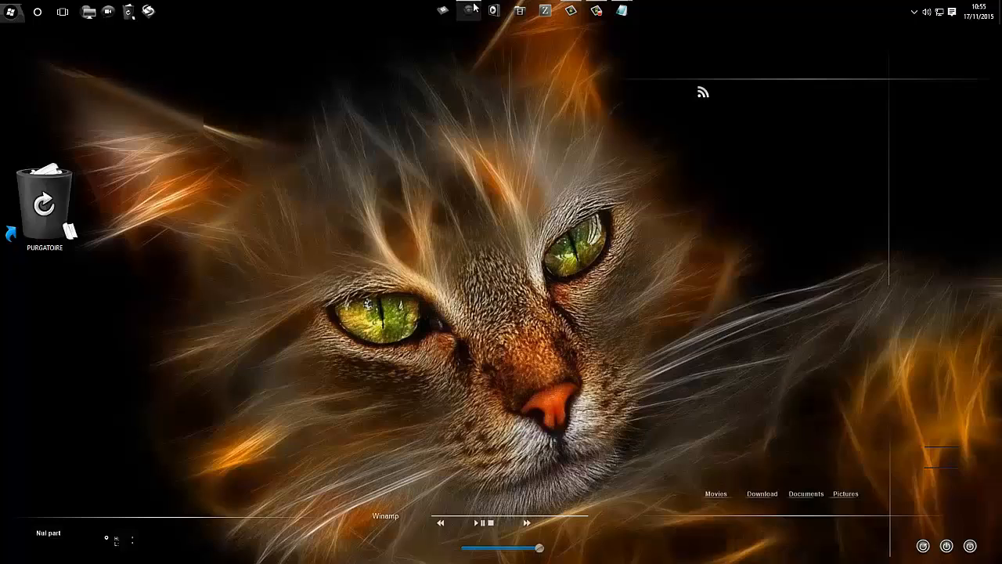
{"action": "type", "text": "faacebook"}
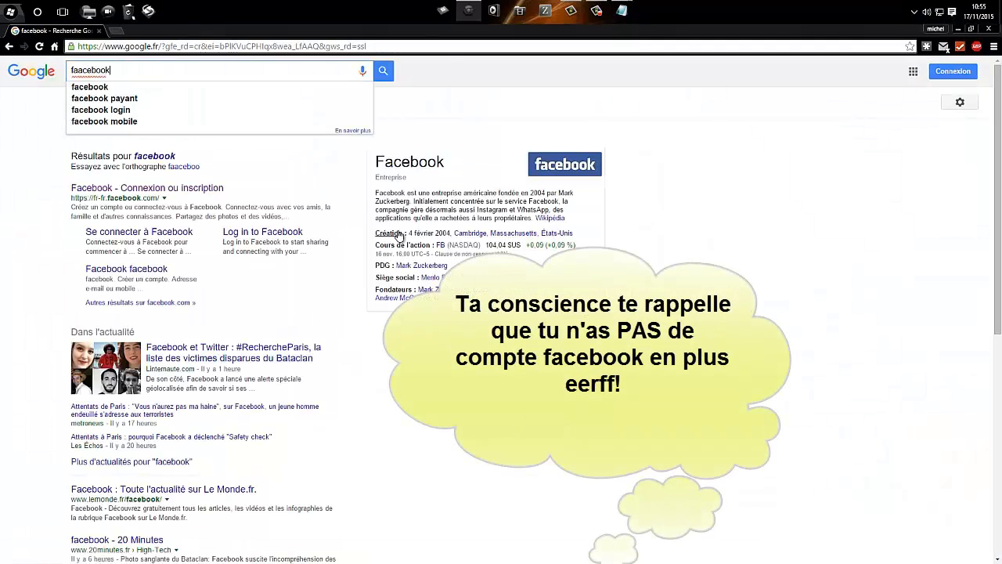
{"action": "key", "text": "Return"}
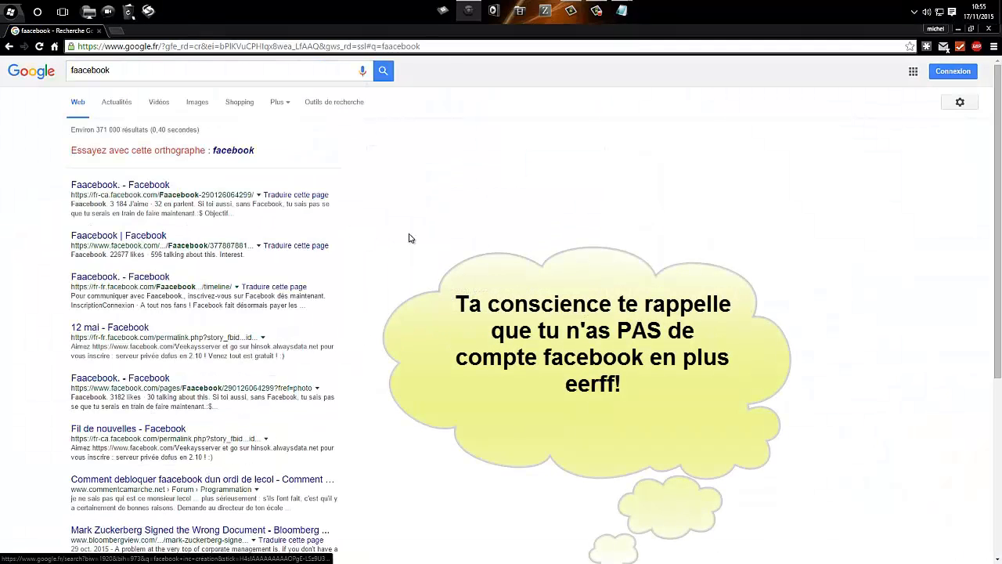
{"action": "left_click", "coordinate": [158, 188]}
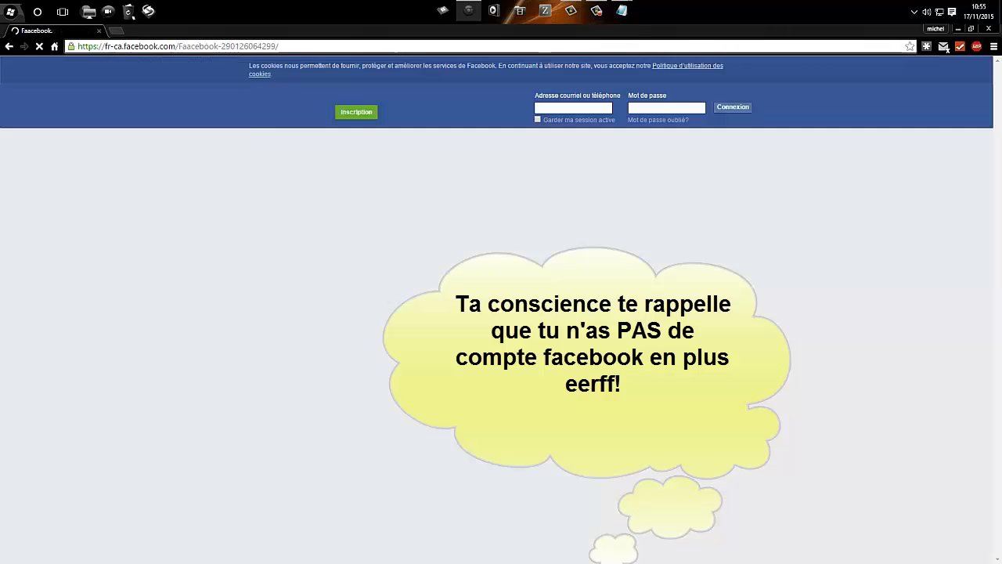
{"action": "left_click", "coordinate": [8, 46]}
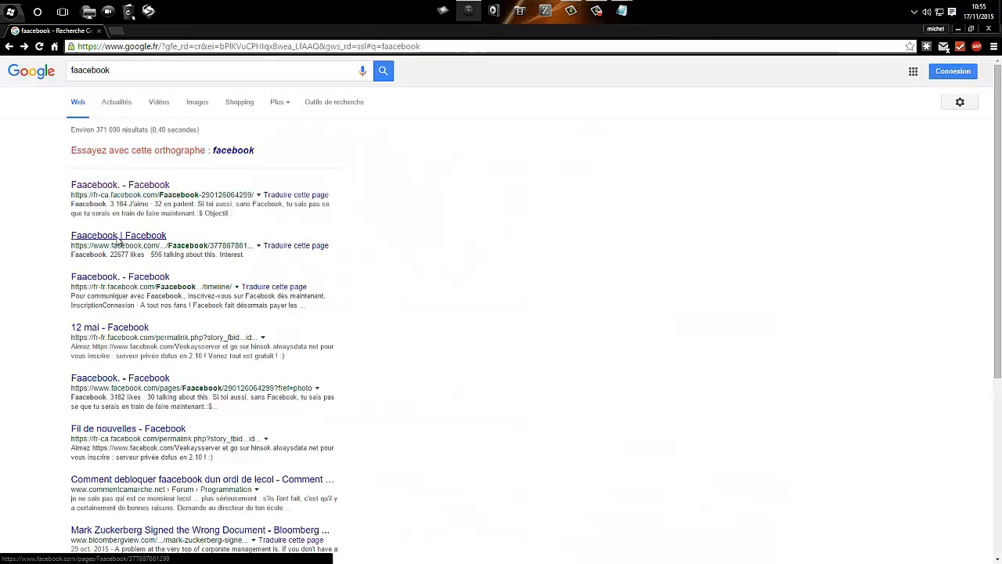
- Test access to the second result, "Faacebook | Facebook", twice, and close Google Chrome
{"action": "left_click", "coordinate": [112, 235]}
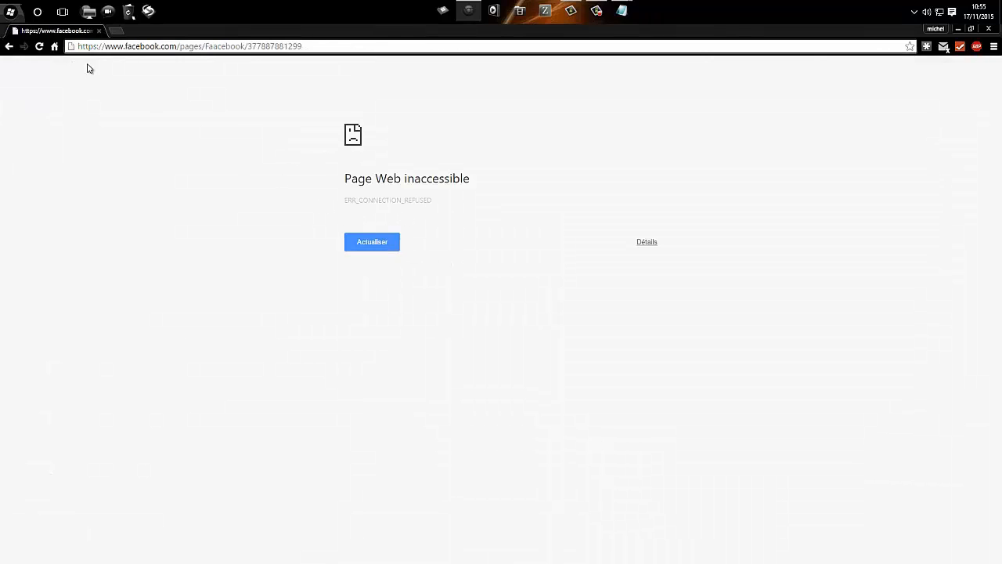
{"action": "left_click", "coordinate": [9, 46]}
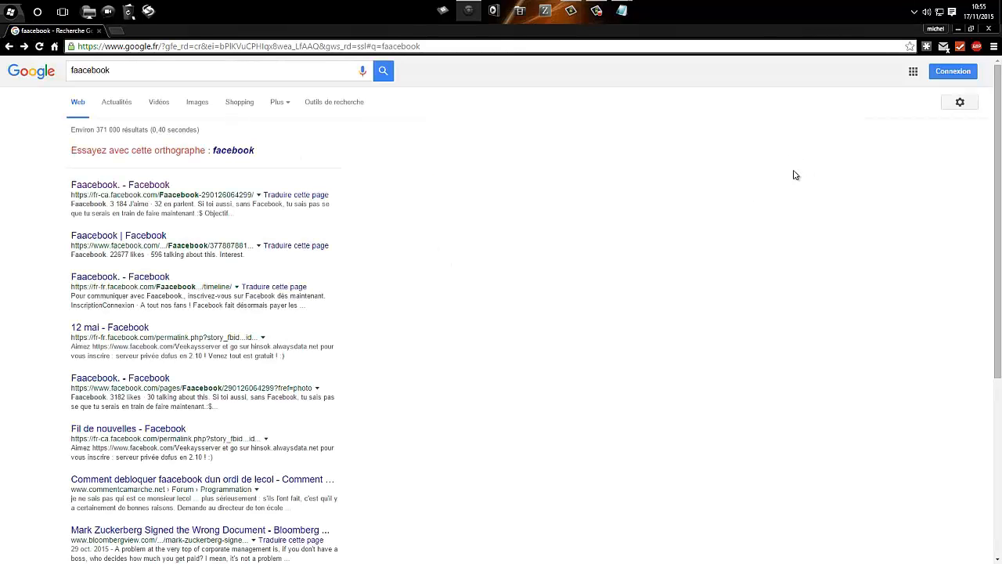
{"action": "left_click", "coordinate": [111, 242]}
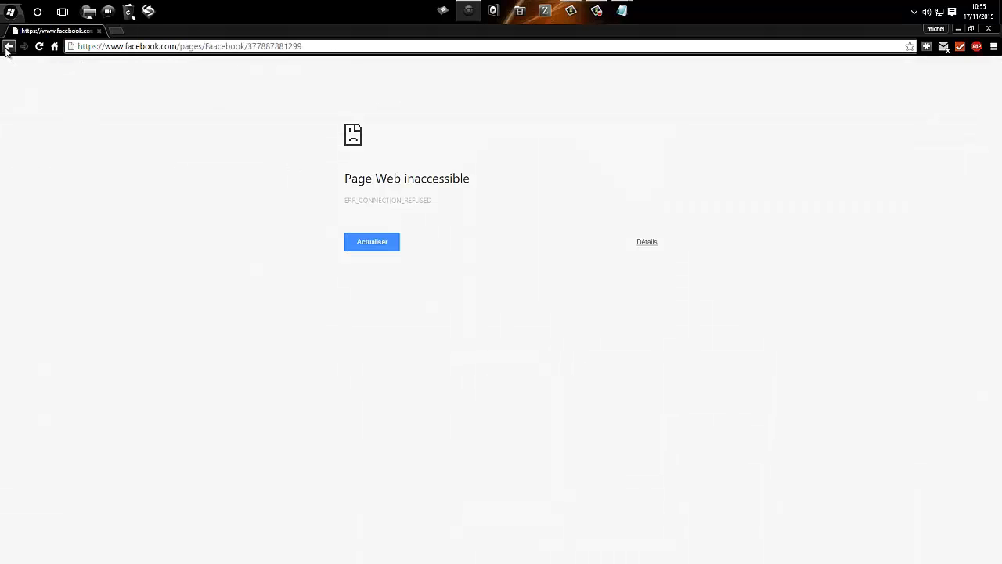
{"action": "left_click", "coordinate": [9, 46]}
{"action": "left_click", "coordinate": [8, 48]}
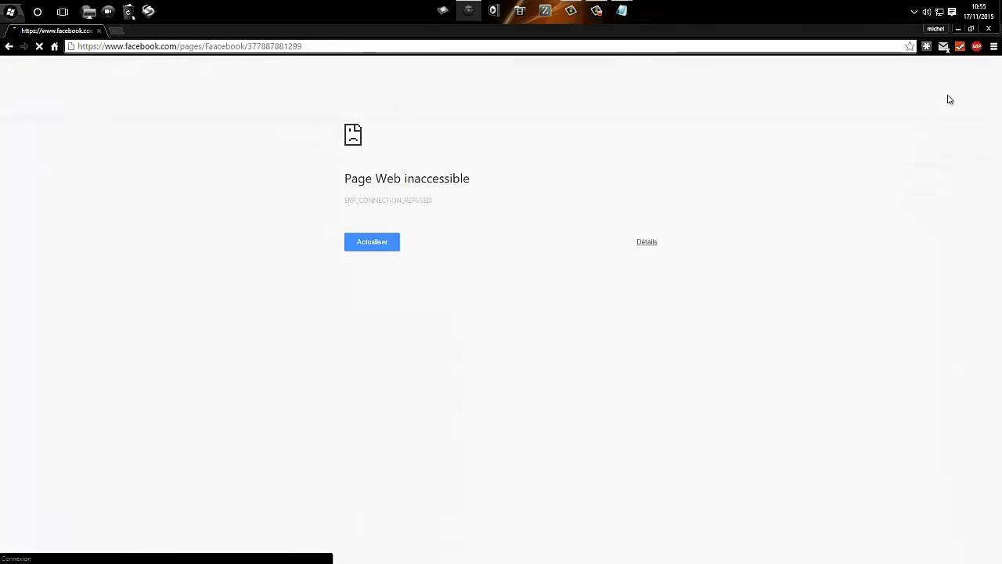
{"action": "left_click", "coordinate": [988, 30]}
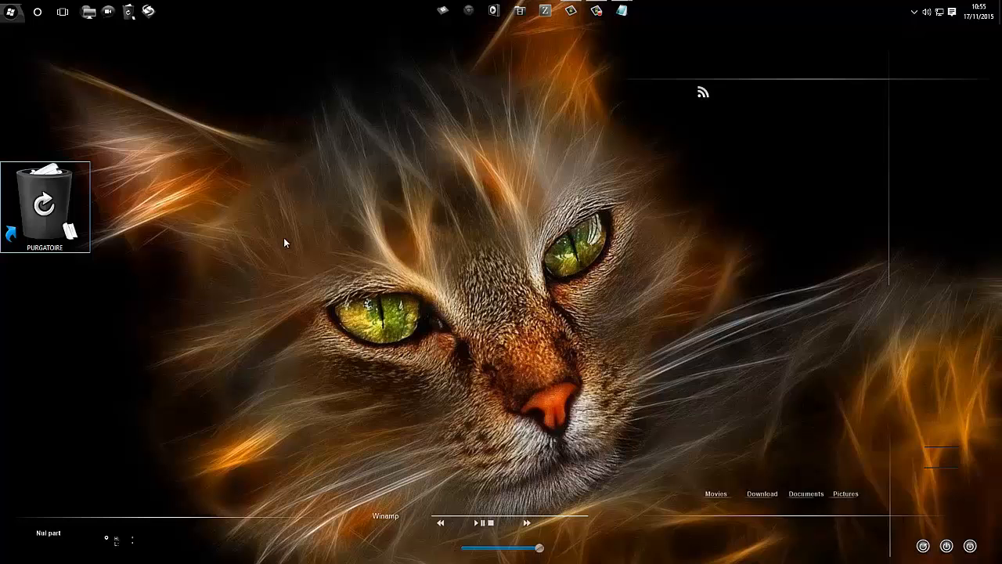
- In File Explorer, open the System32 folder inside the Windows folder on drive C:
{"action": "left_click", "coordinate": [443, 11]}
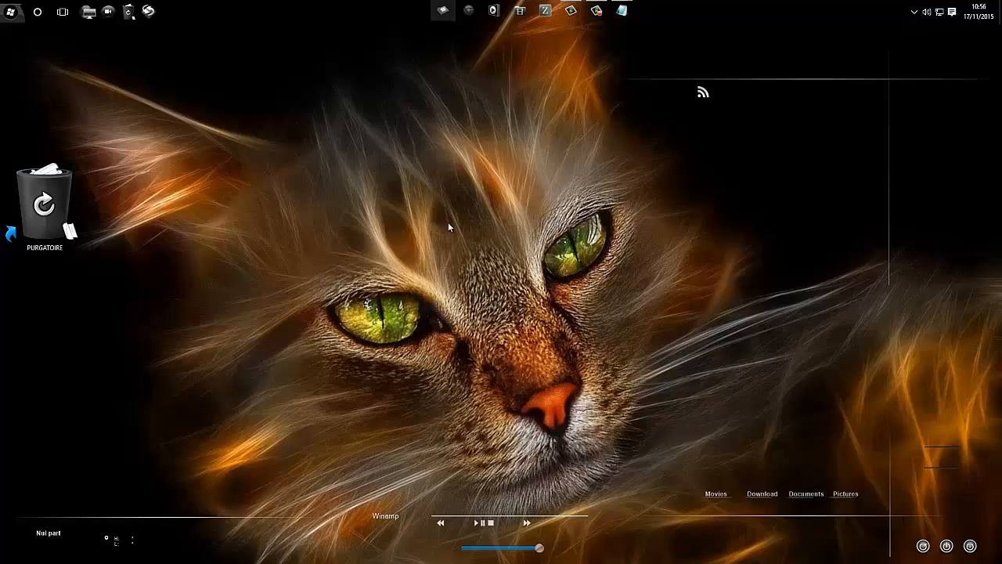
{"action": "double_click", "coordinate": [385, 266]}
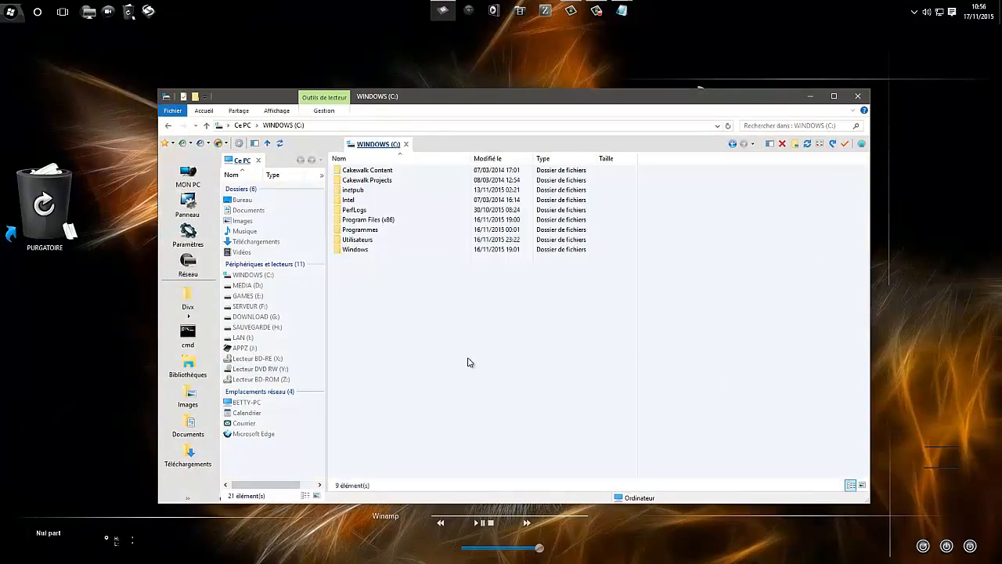
{"action": "double_click", "coordinate": [318, 248]}
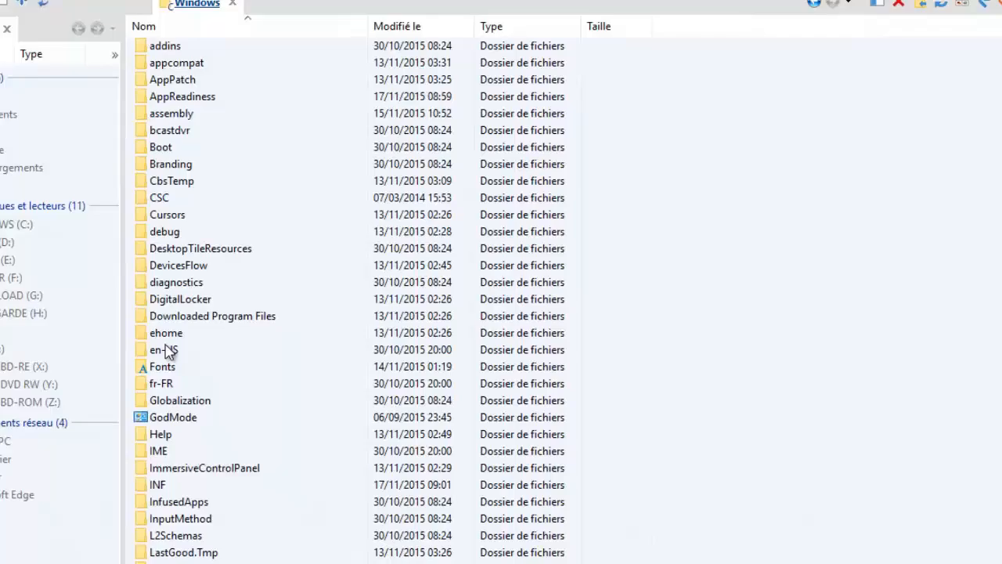
{"action": "scroll", "coordinate": [167, 351], "scroll_direction": "down", "scroll_amount": 15}
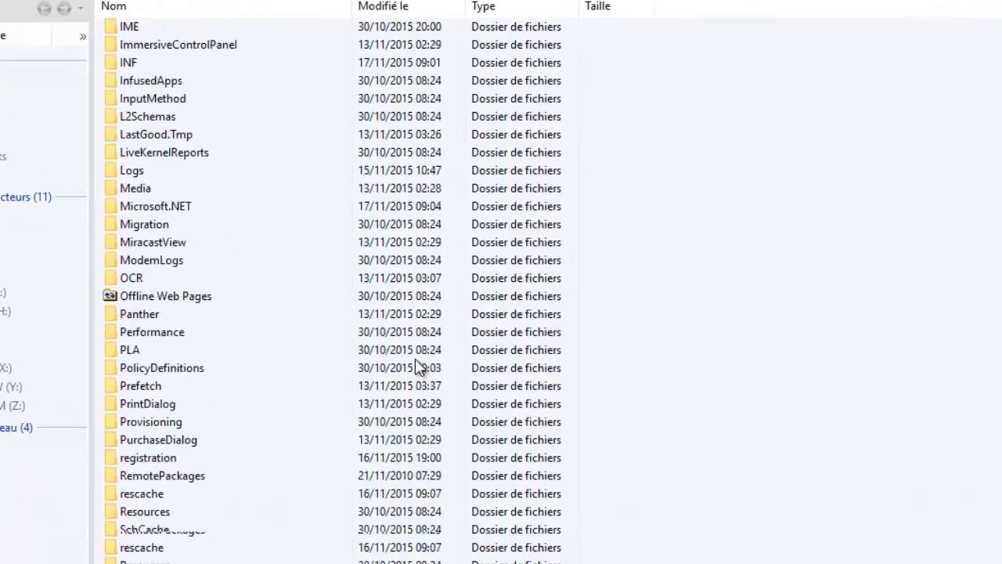
{"action": "double_click", "coordinate": [196, 382]}
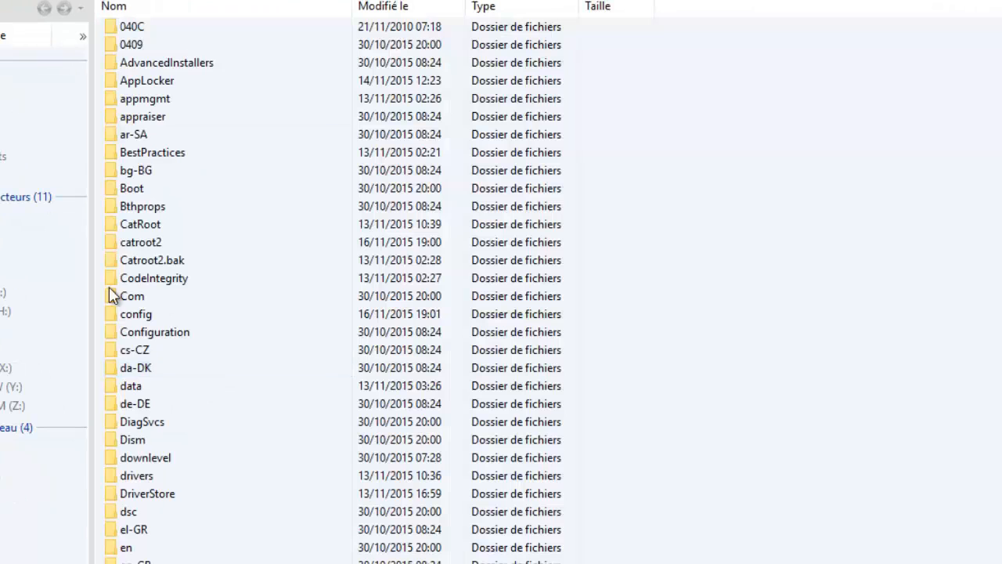
- Open the drivers folder within System32 and go into its etc subfolder
{"action": "scroll", "coordinate": [353, 317], "scroll_direction": "down", "scroll_amount": 4}
{"action": "scroll", "coordinate": [353, 317], "scroll_direction": "up", "scroll_amount": 4}
{"action": "scroll", "coordinate": [204, 403], "scroll_direction": "down", "scroll_amount": 3}
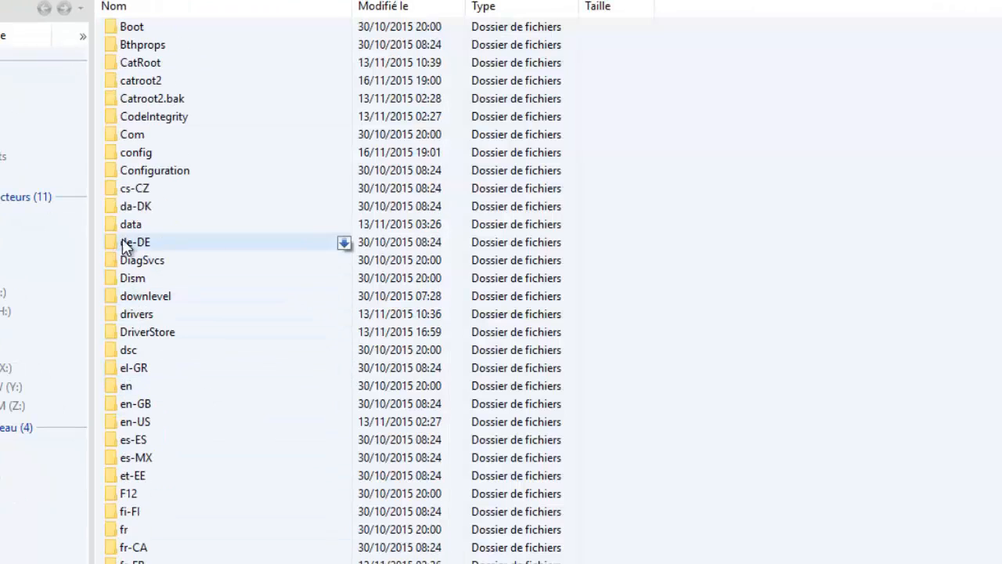
{"action": "left_click", "coordinate": [145, 316]}
{"action": "double_click", "coordinate": [145, 316]}
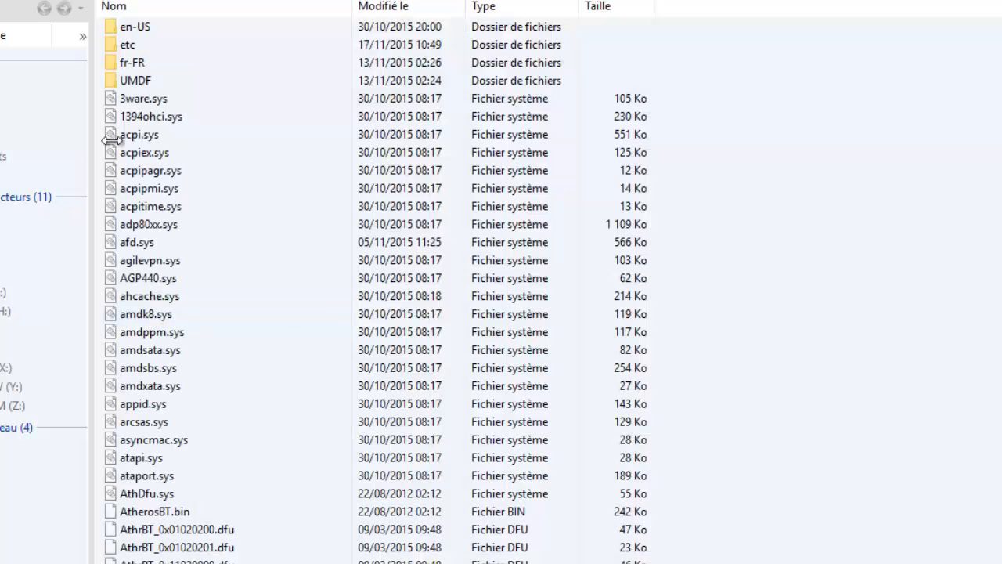
{"action": "left_click", "coordinate": [130, 44]}
{"action": "double_click", "coordinate": [131, 43]}
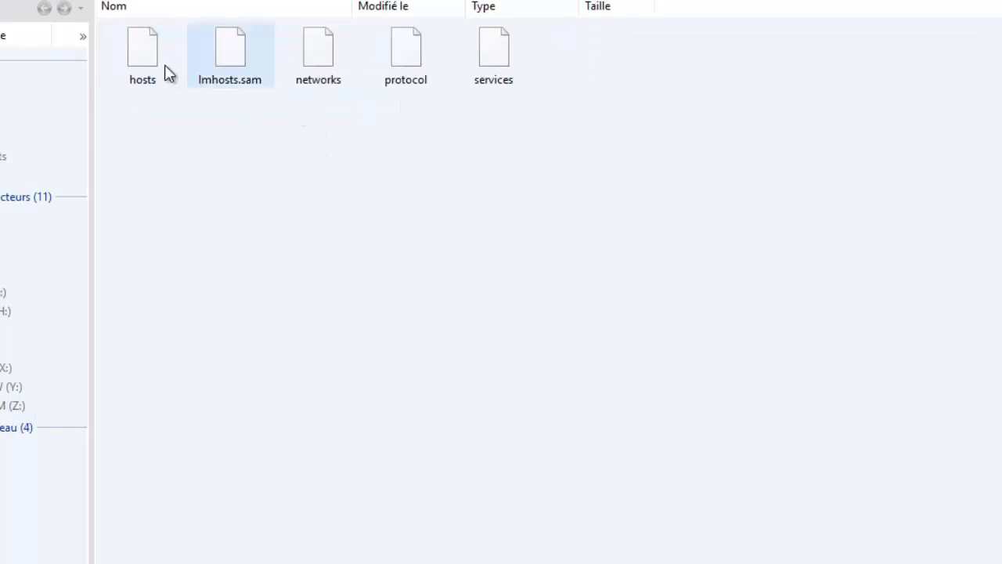
- Check the read-only and hidden attributes in the hosts file's properties, and close them without changing anything
{"action": "left_click", "coordinate": [143, 70]}
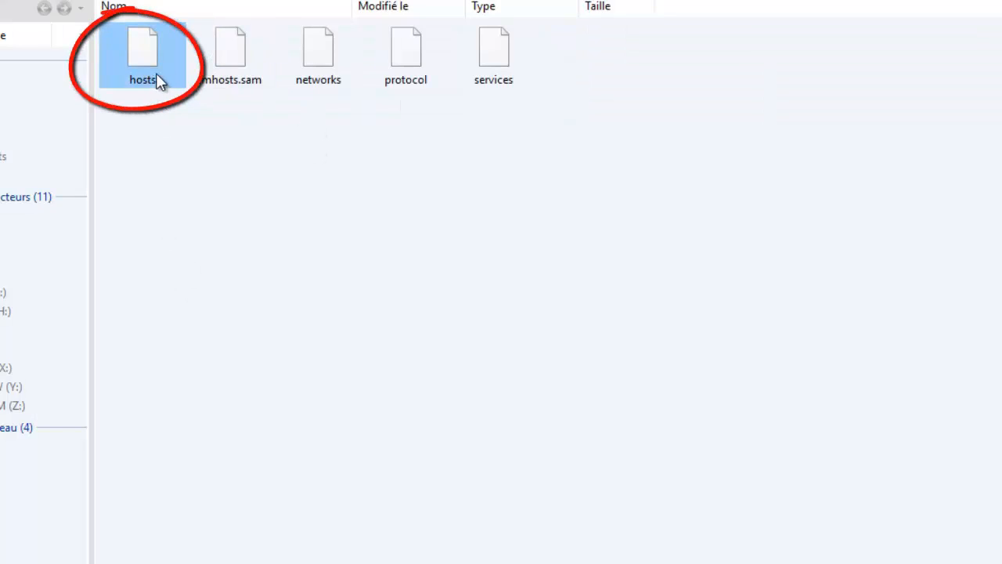
{"action": "right_click", "coordinate": [156, 73]}
{"action": "left_click", "coordinate": [222, 342]}
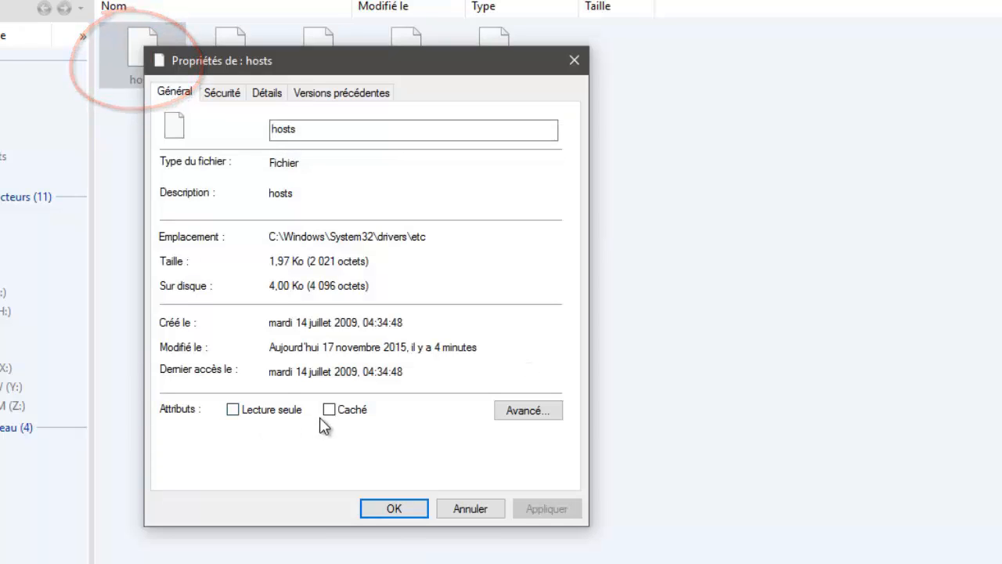
{"action": "left_click", "coordinate": [448, 509]}
{"action": "left_click", "coordinate": [164, 39]}
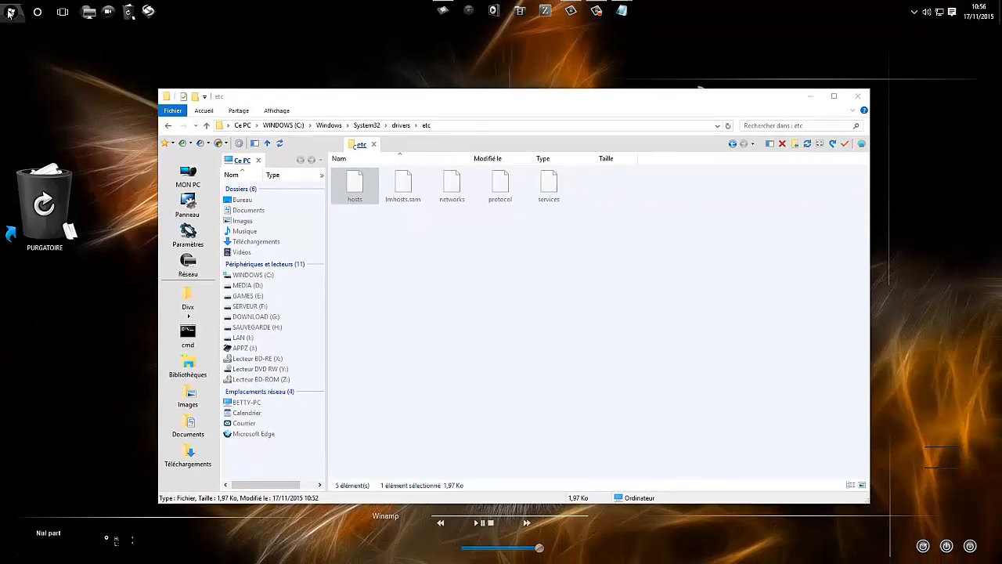
- Run Notepad (Bloc-notes) from the Windows accessories with administrator rights
{"action": "left_click", "coordinate": [10, 13]}
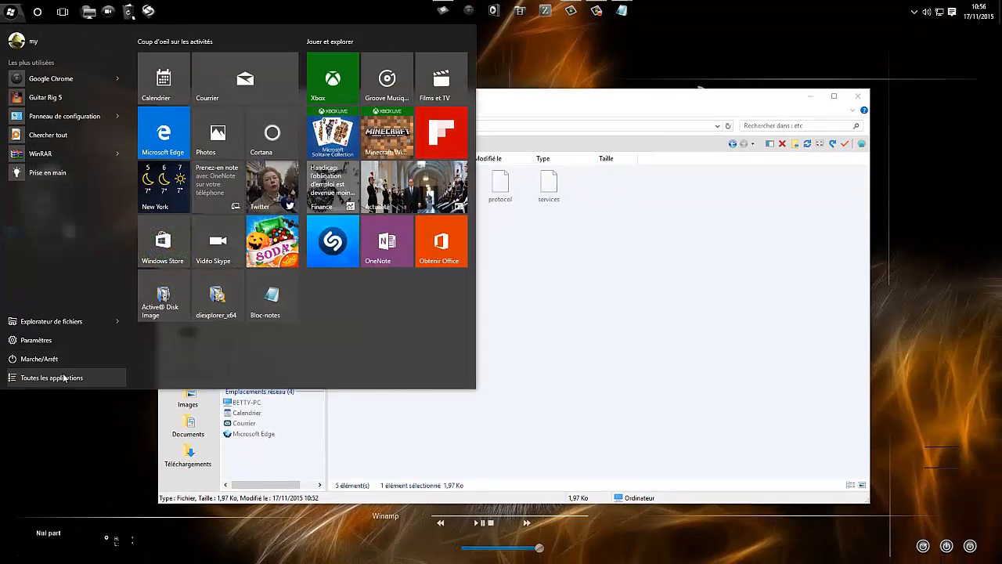
{"action": "left_click", "coordinate": [101, 377]}
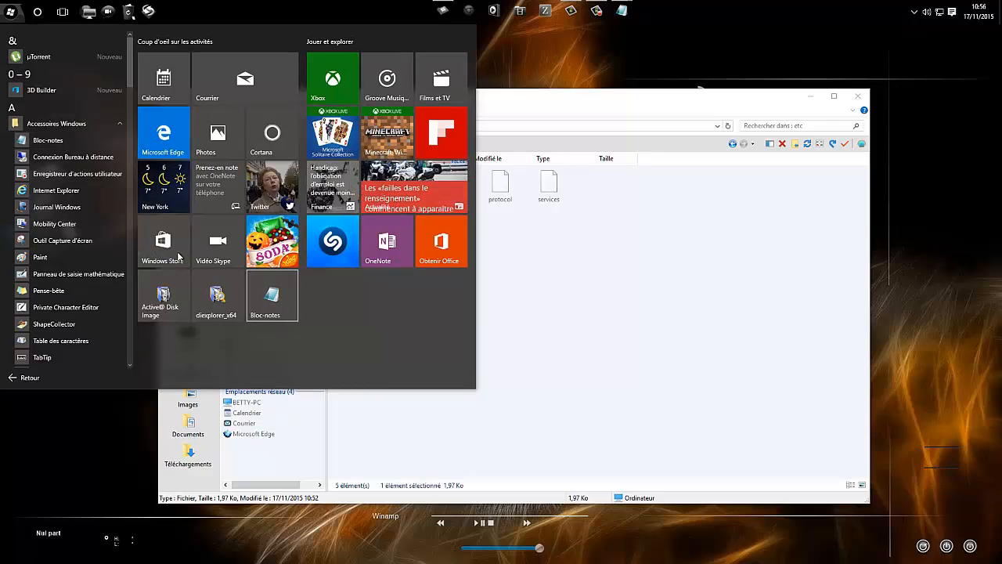
{"action": "right_click", "coordinate": [64, 141]}
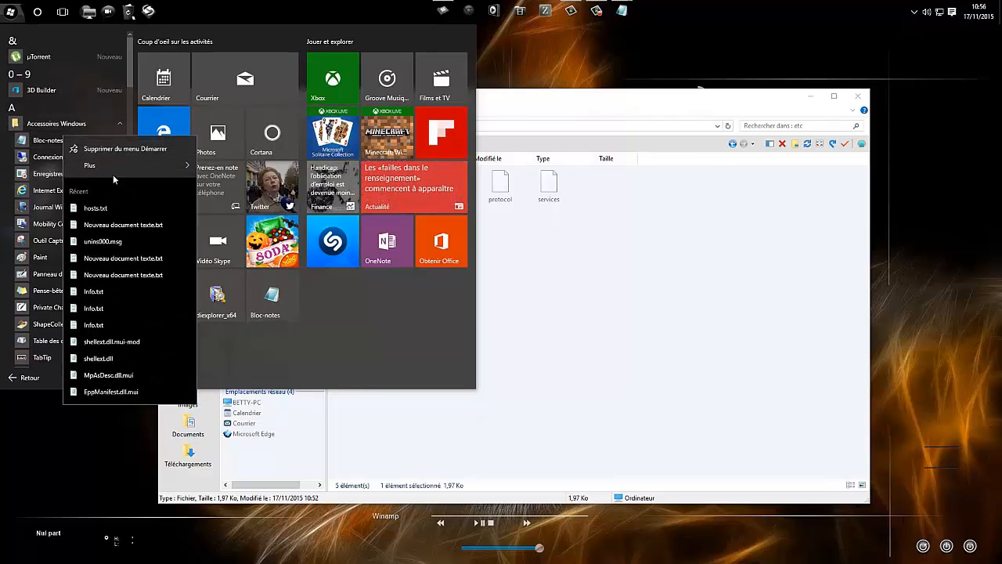
{"action": "mouse_move", "coordinate": [105, 168]}
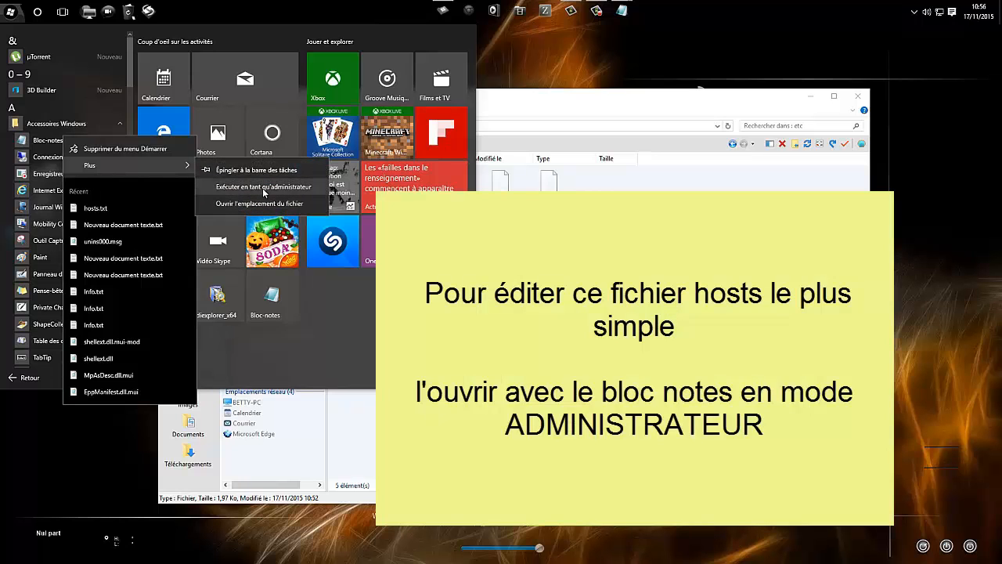
{"action": "left_click", "coordinate": [263, 188]}
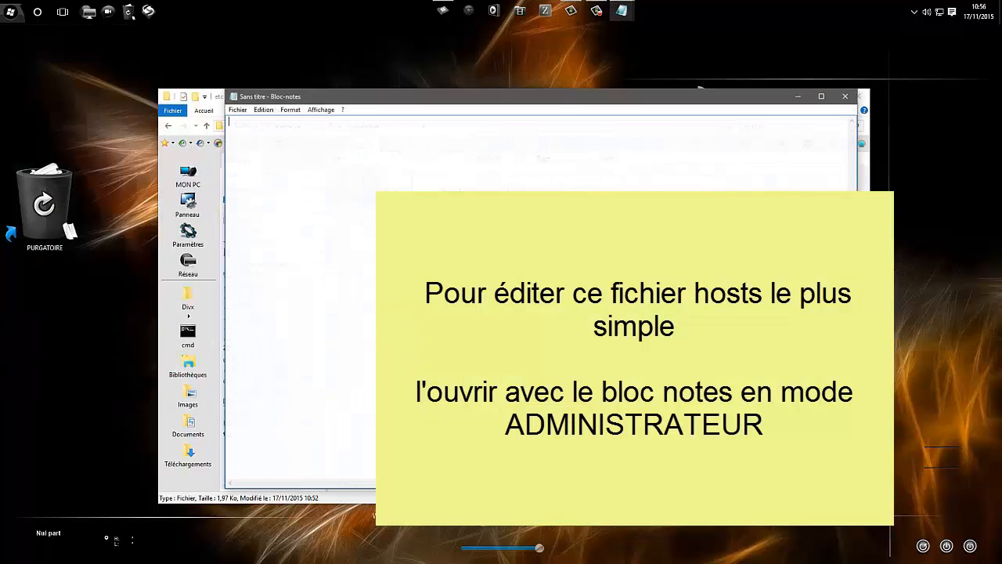
- Open the hosts file from the System32\drivers\etc folder, with all file types shown
{"action": "left_click", "coordinate": [236, 108]}
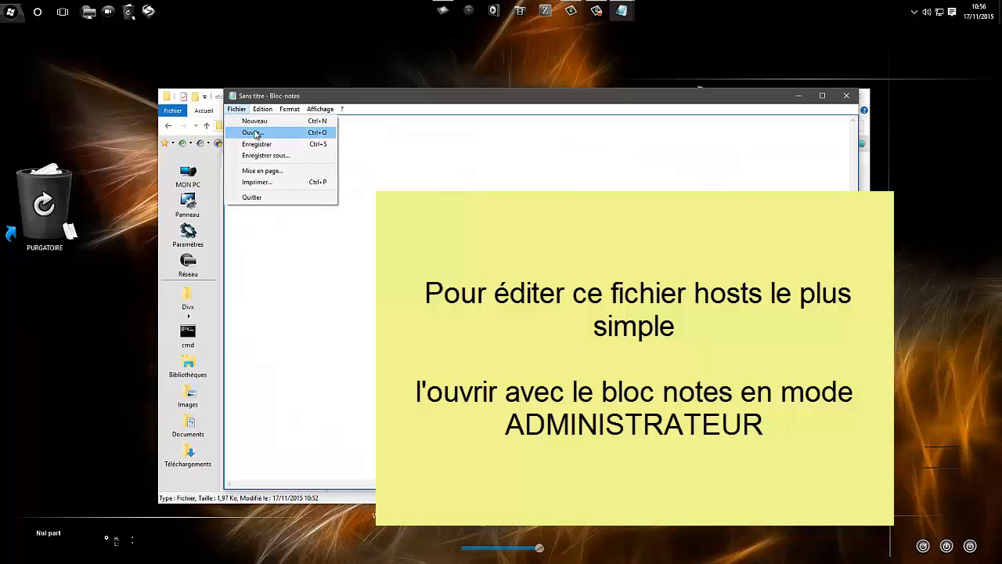
{"action": "left_click", "coordinate": [252, 132]}
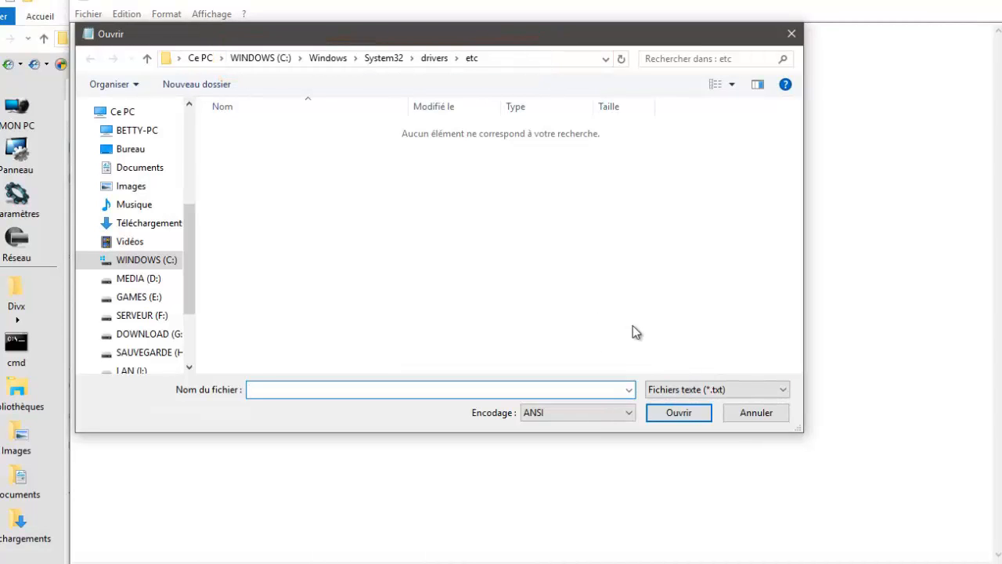
{"action": "left_click", "coordinate": [682, 390]}
{"action": "left_click", "coordinate": [690, 416]}
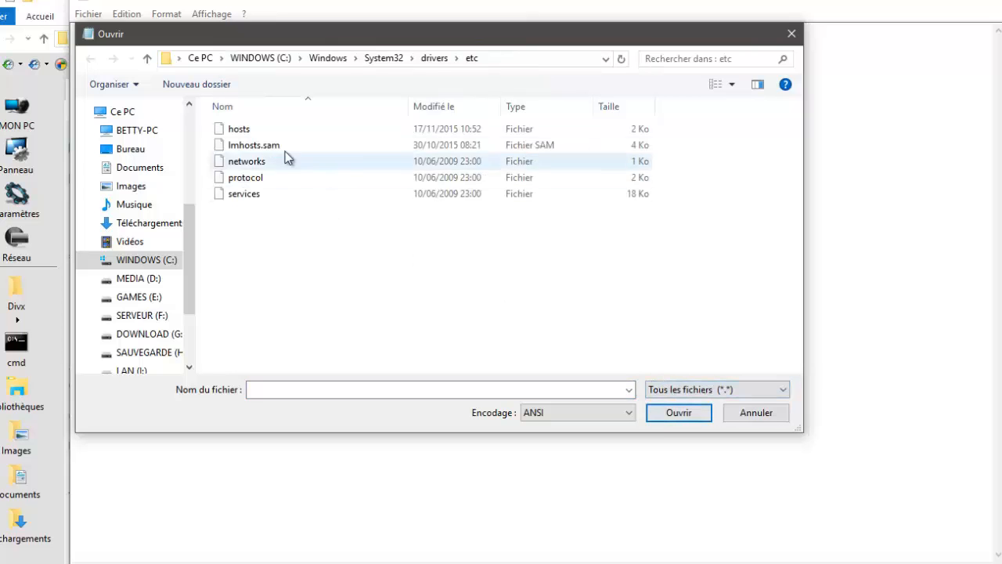
{"action": "left_click", "coordinate": [239, 131]}
{"action": "left_click", "coordinate": [695, 414]}
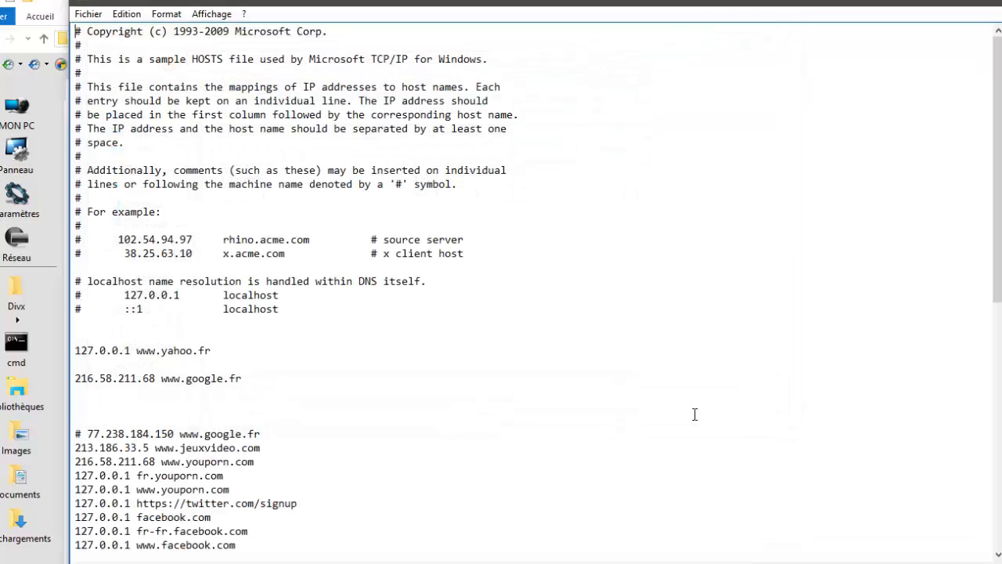
- Cut all the site entries below the commented localhost lines out of the hosts file
{"action": "scroll", "coordinate": [470, 419], "scroll_direction": "down", "scroll_amount": 10}
{"action": "left_click_drag", "start_coordinate": [371, 542], "coordinate": [75, 348]}
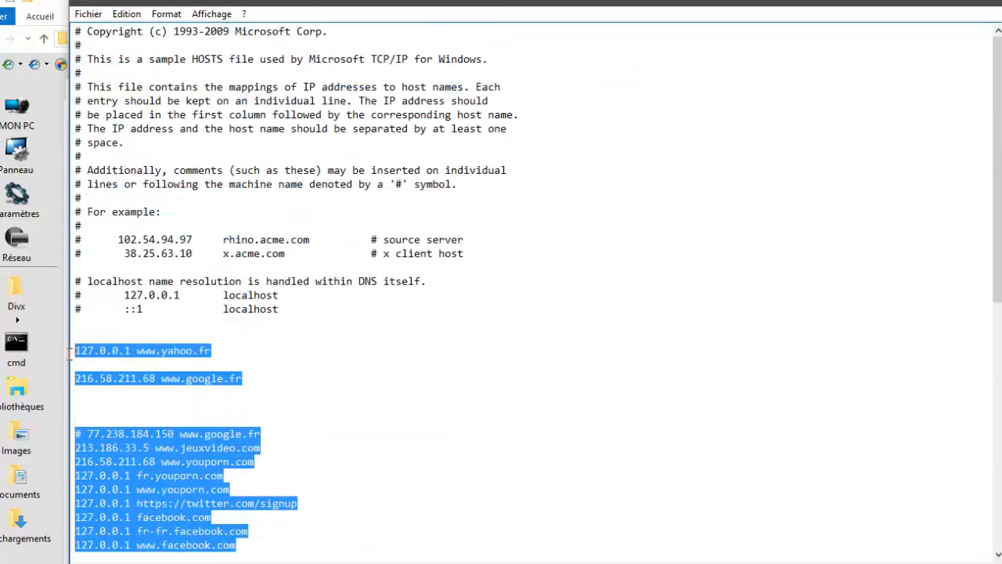
{"action": "right_click", "coordinate": [167, 482]}
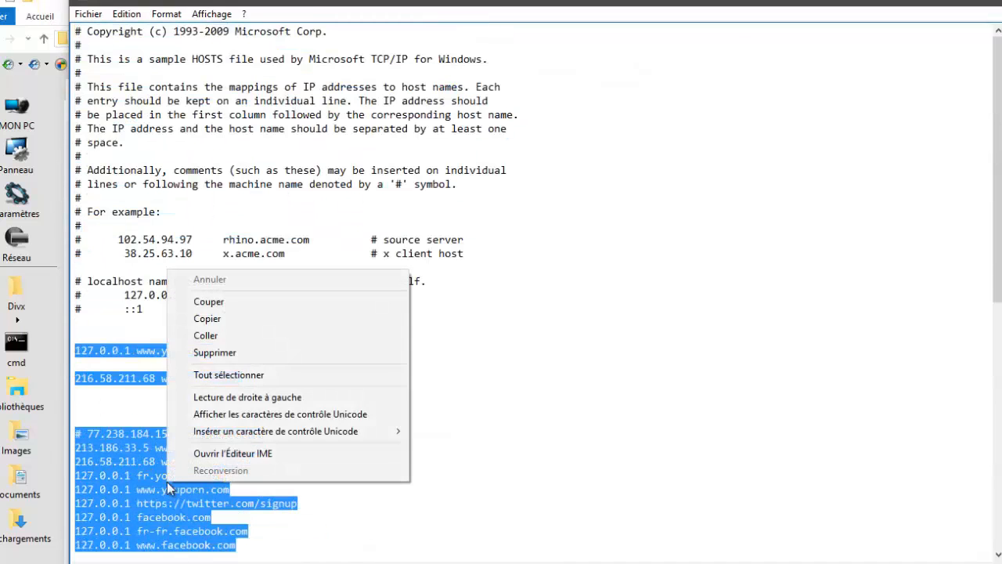
{"action": "left_click", "coordinate": [212, 302]}
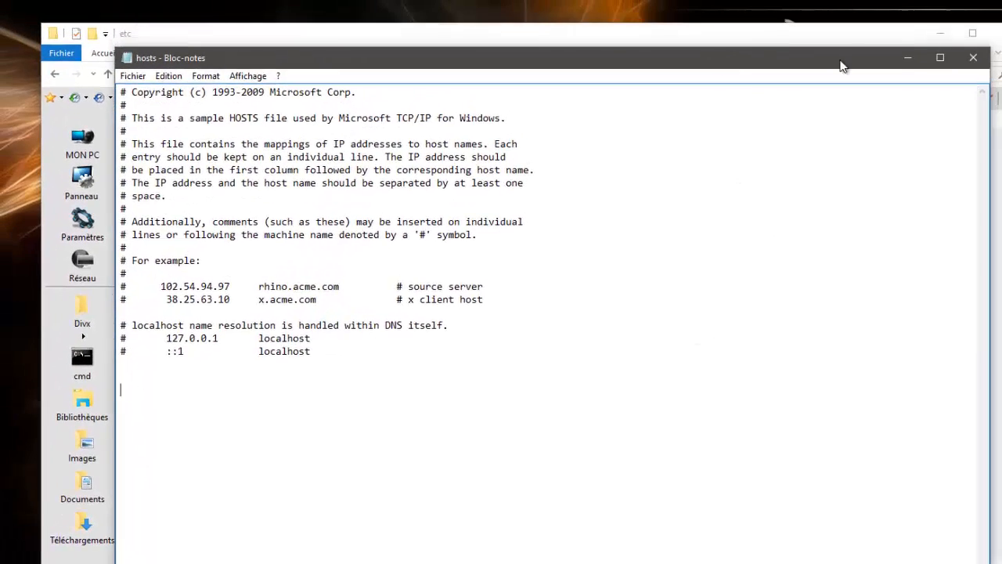
{"action": "mouse_move", "coordinate": [842, 66]}
{"action": "left_mouse_down"}
{"action": "mouse_move", "coordinate": [733, 70]}
{"action": "mouse_move", "coordinate": [736, 45]}
{"action": "left_mouse_up"}
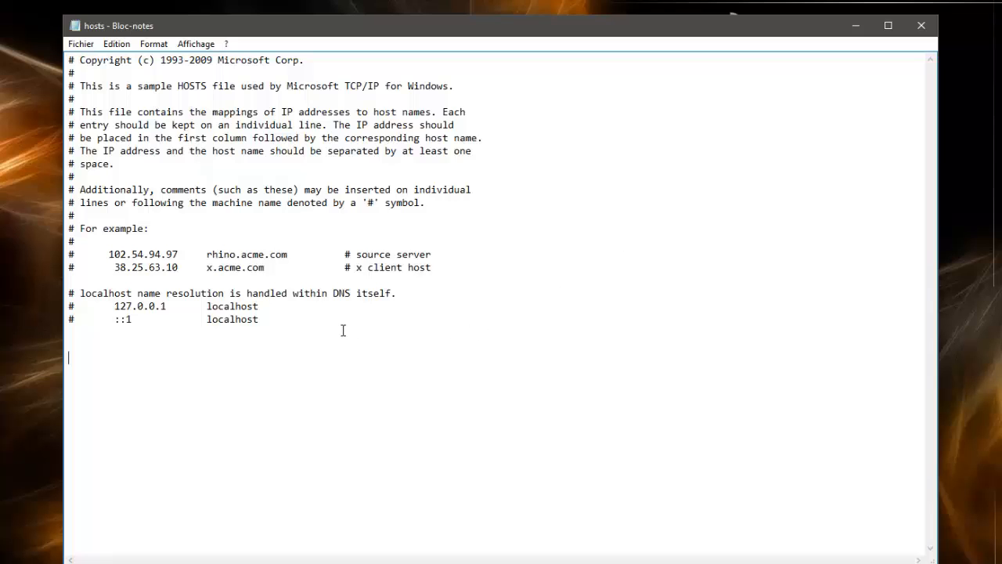
{"action": "left_click_drag", "start_coordinate": [229, 22], "coordinate": [213, 17]}
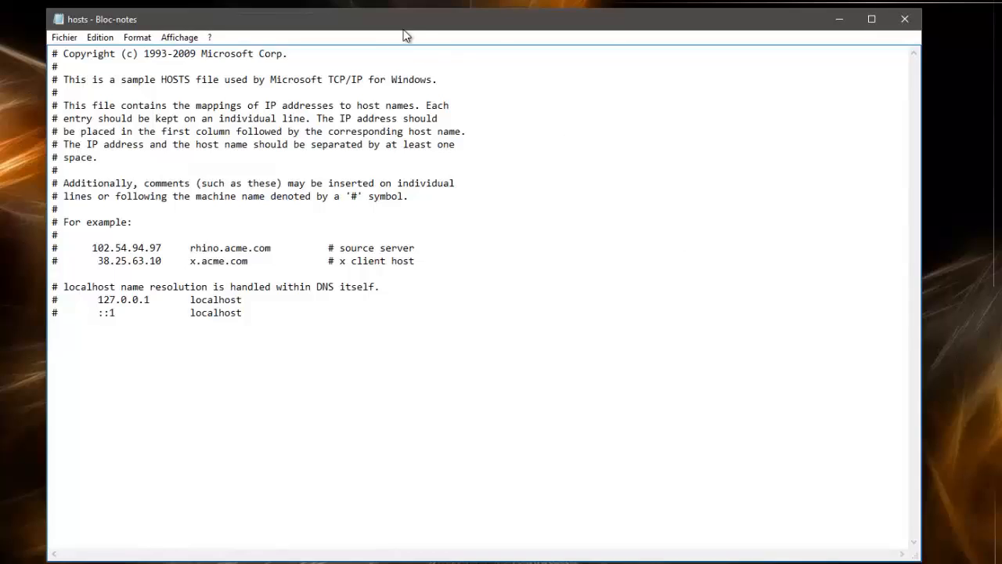
{"action": "left_click_drag", "start_coordinate": [403, 27], "coordinate": [410, 42]}
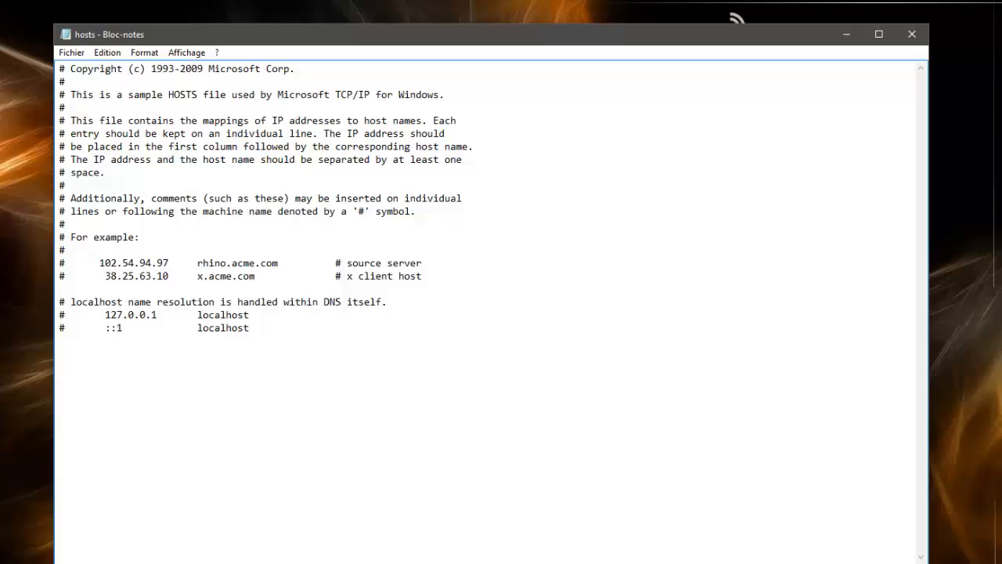
- Open the Windows Defender page in the Windows update and security settings
{"action": "key", "text": "super+a"}
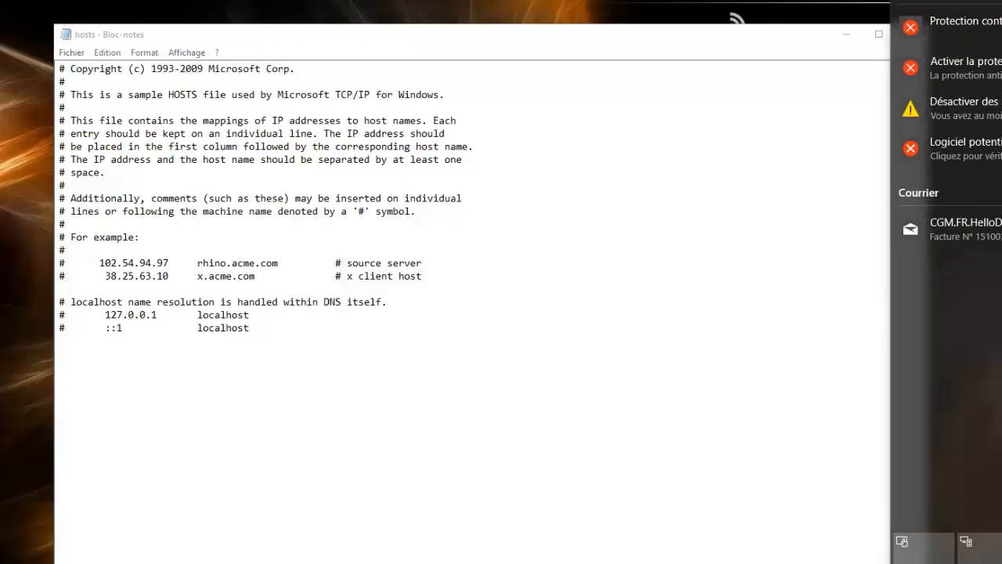
{"action": "key", "text": "super+i"}
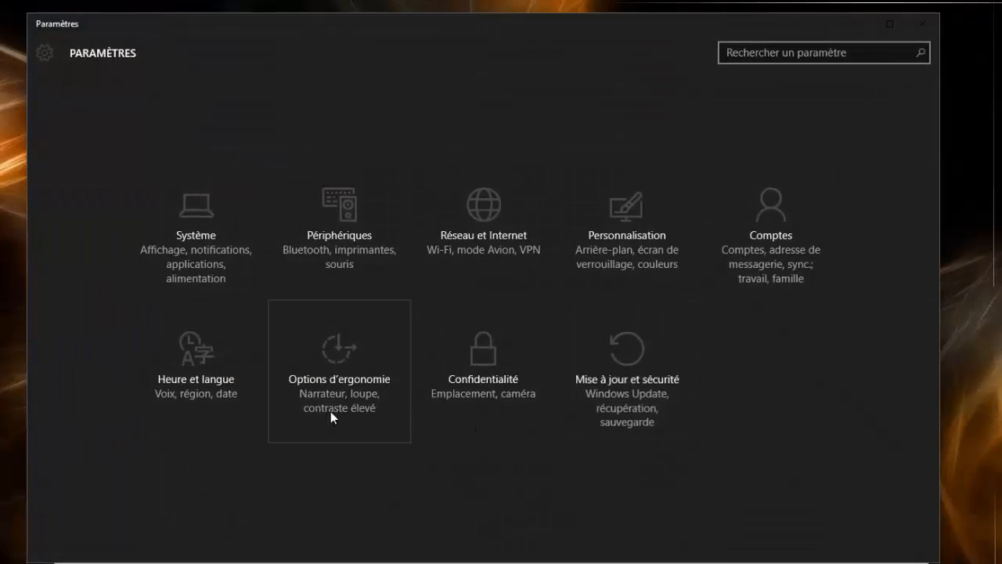
{"action": "left_click", "coordinate": [603, 411]}
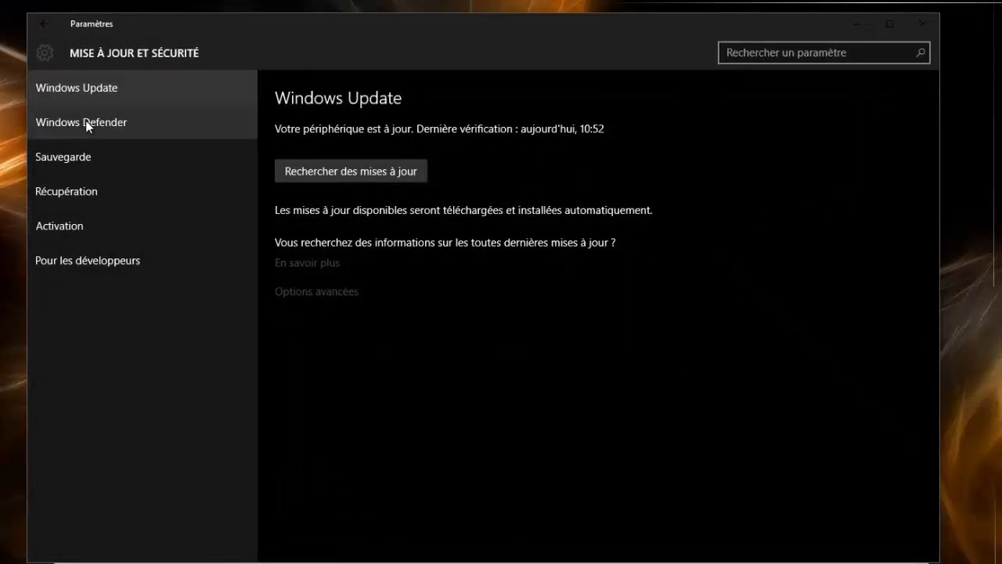
{"action": "left_click", "coordinate": [86, 119]}
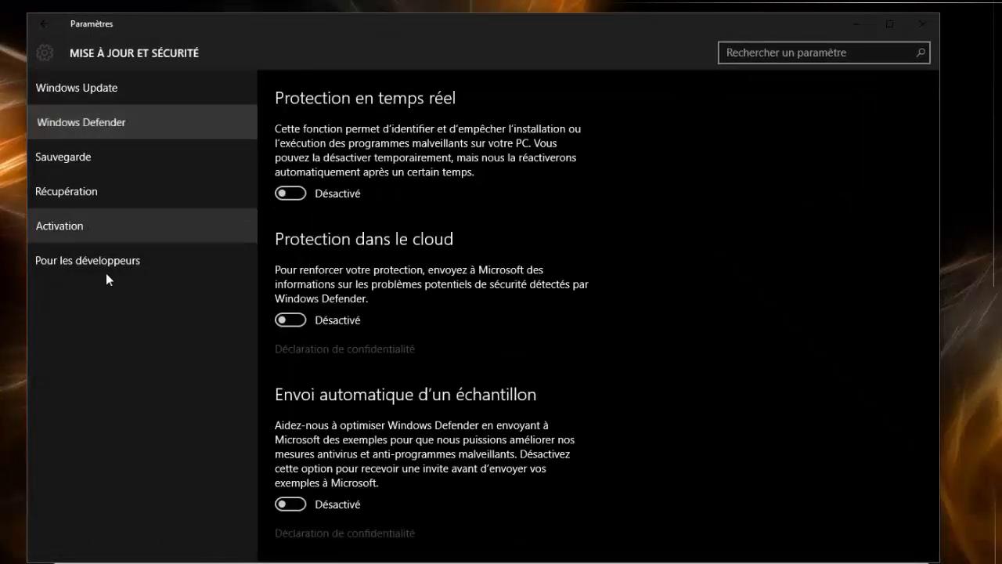
- Turn Windows Defender's real-time protection on and back off, and minimise the Settings window
{"action": "left_click", "coordinate": [289, 194]}
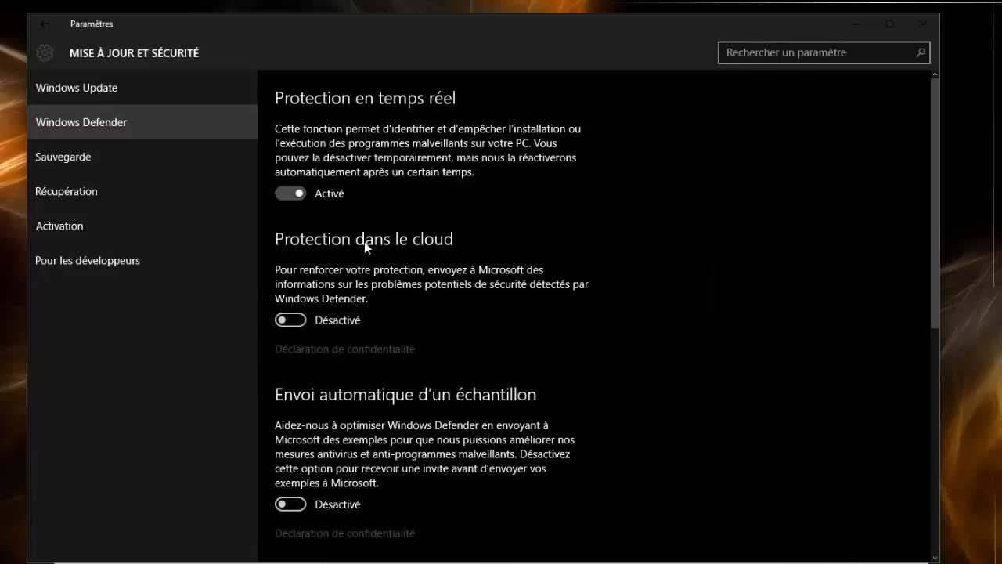
{"action": "left_click", "coordinate": [300, 193]}
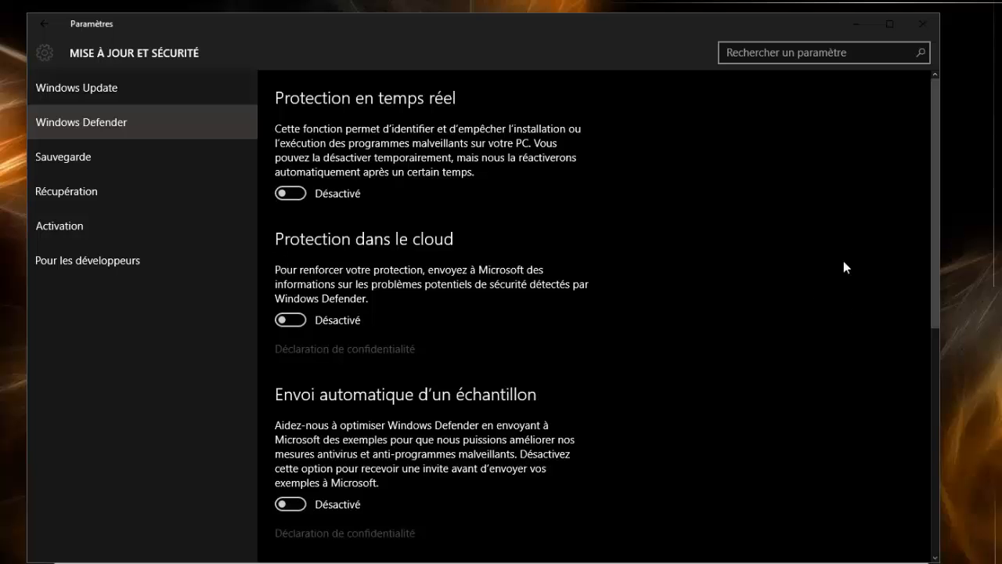
{"action": "left_click", "coordinate": [857, 30]}
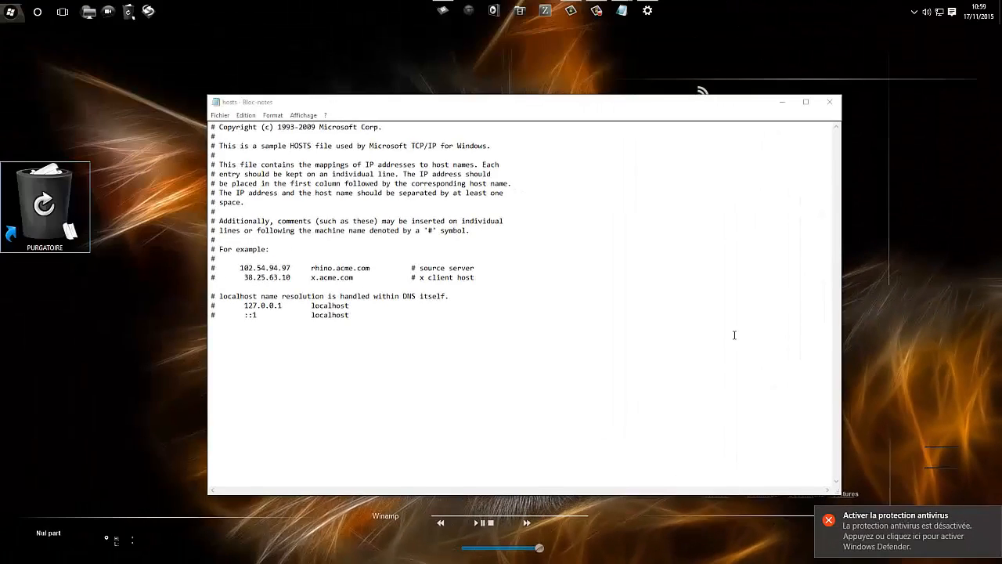
{"action": "left_click", "coordinate": [351, 344]}
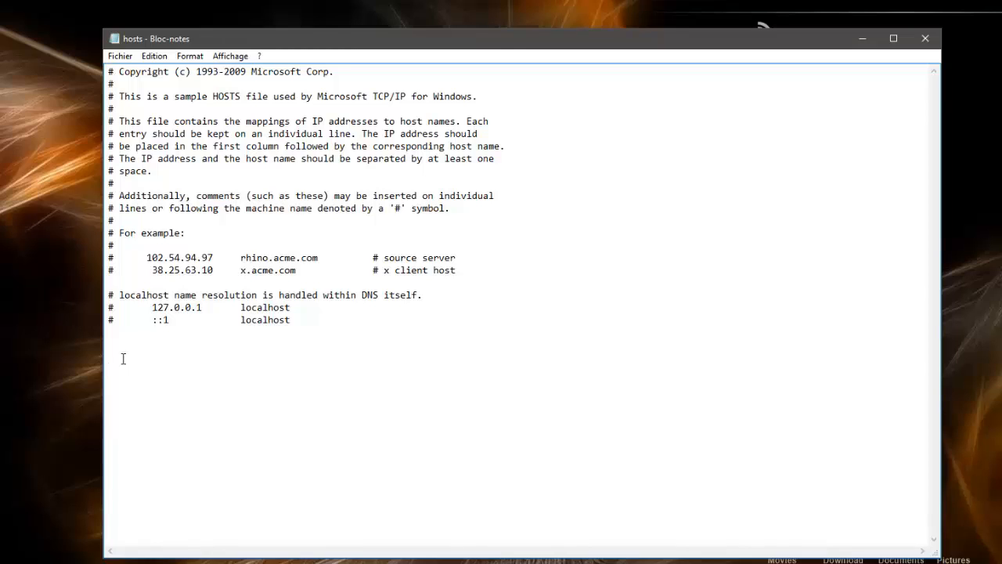
{"action": "type", "text": "127.0.0.1"}
{"action": "key", "text": "shift+Home"}
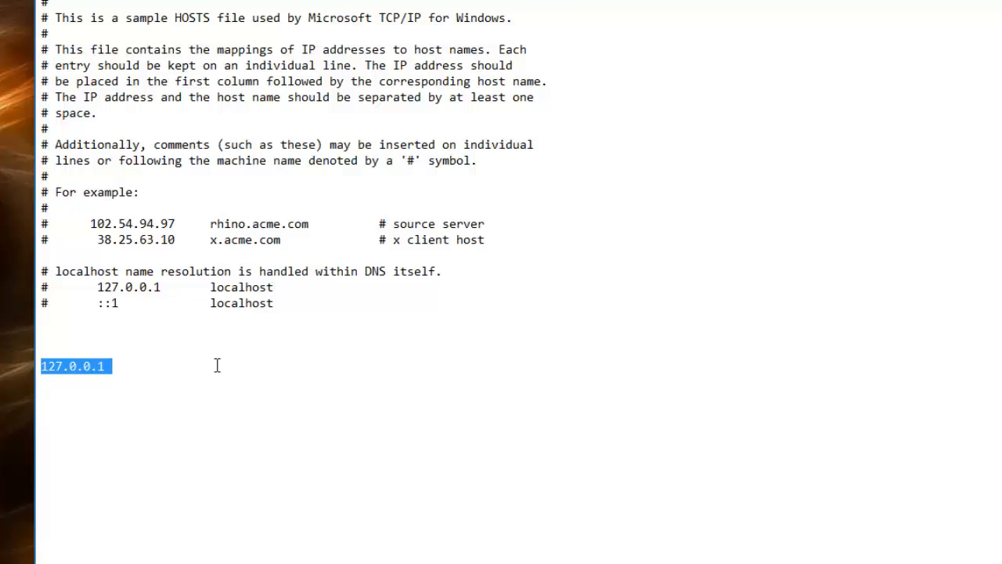
{"action": "left_click", "coordinate": [123, 362]}
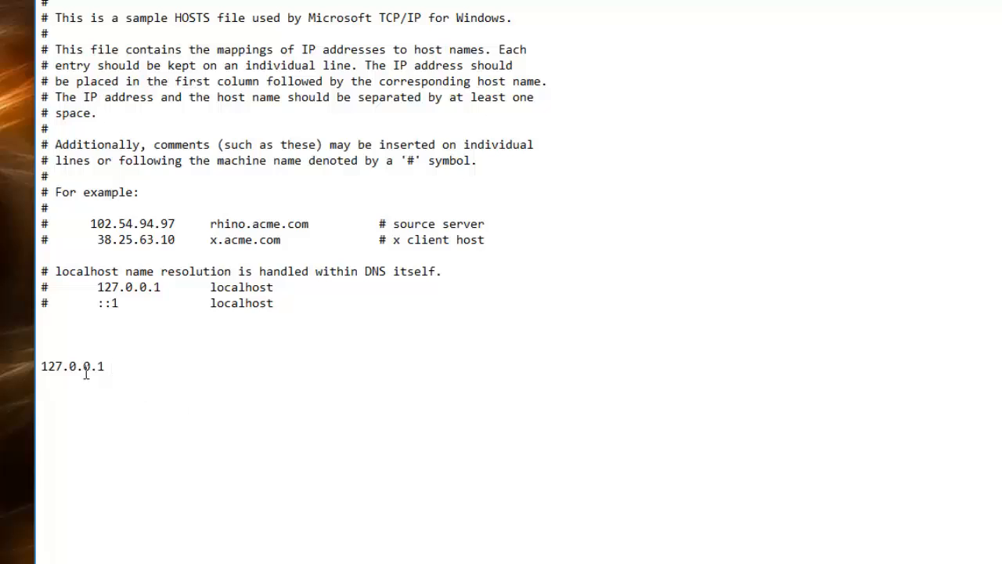
{"action": "key", "text": "BackSpace"}
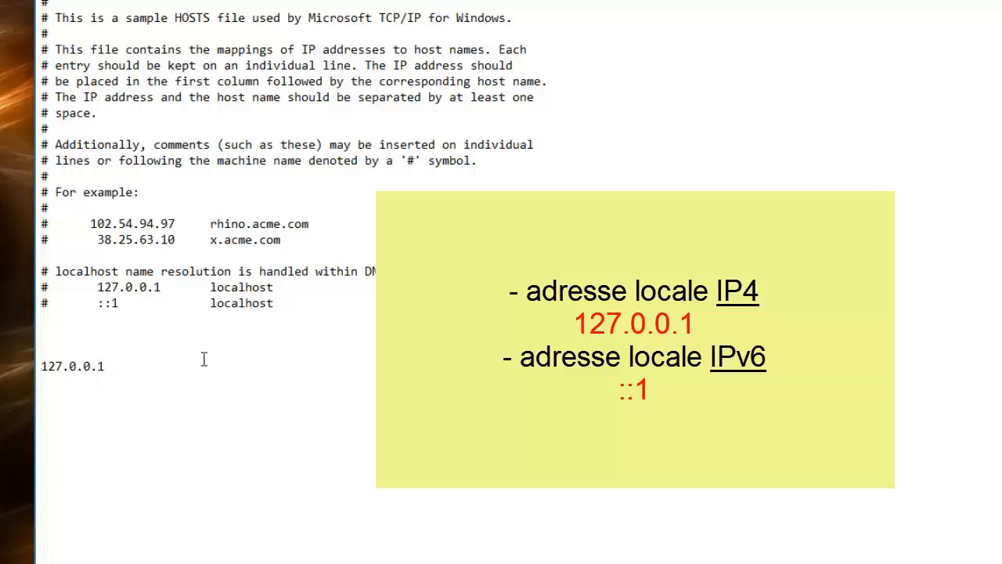
{"action": "type", "text": "www.yahoo.fr"}
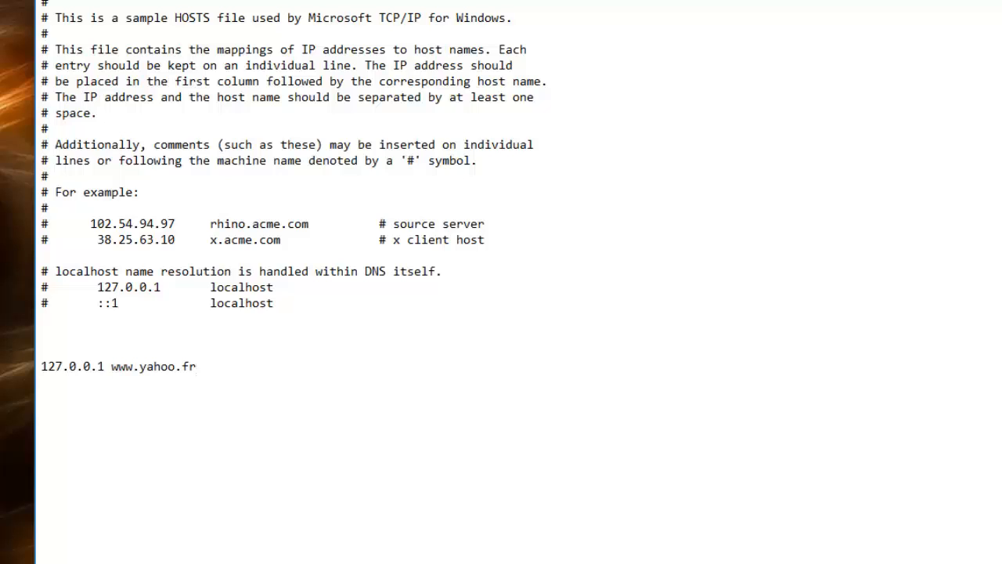
{"action": "left_click", "coordinate": [52, 0]}
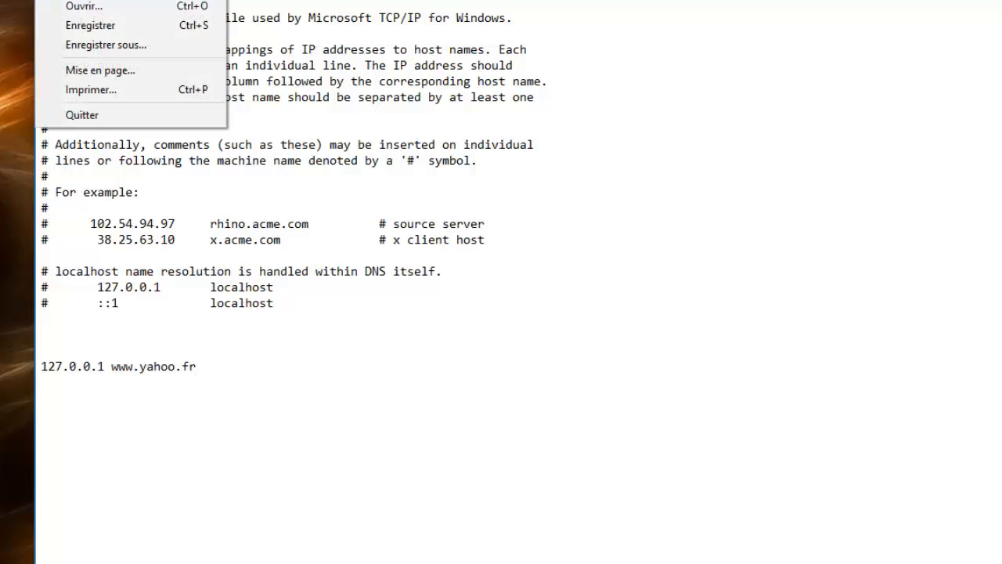
{"action": "left_click", "coordinate": [87, 26]}
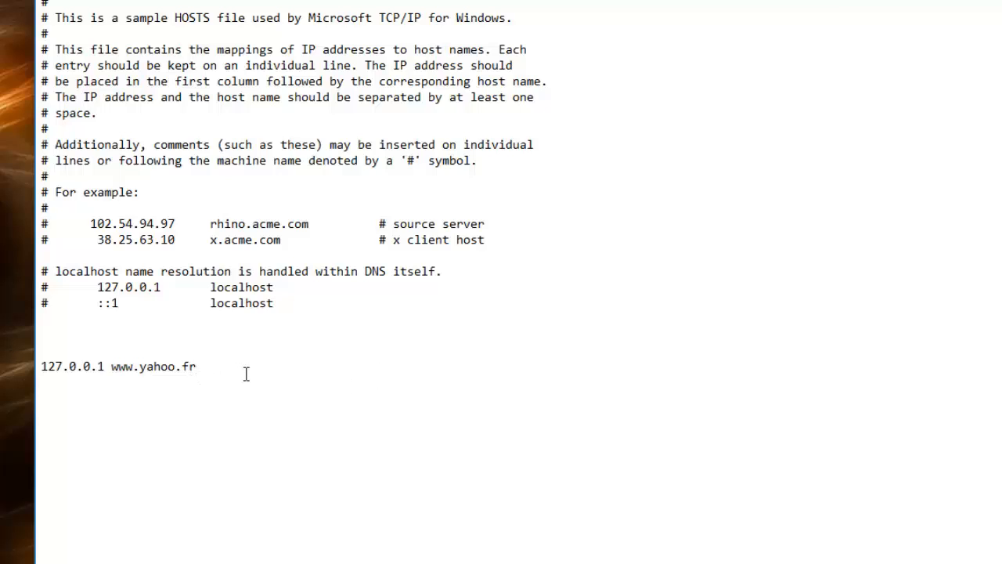
{"action": "left_click_drag", "start_coordinate": [246, 374], "coordinate": [8, 373]}
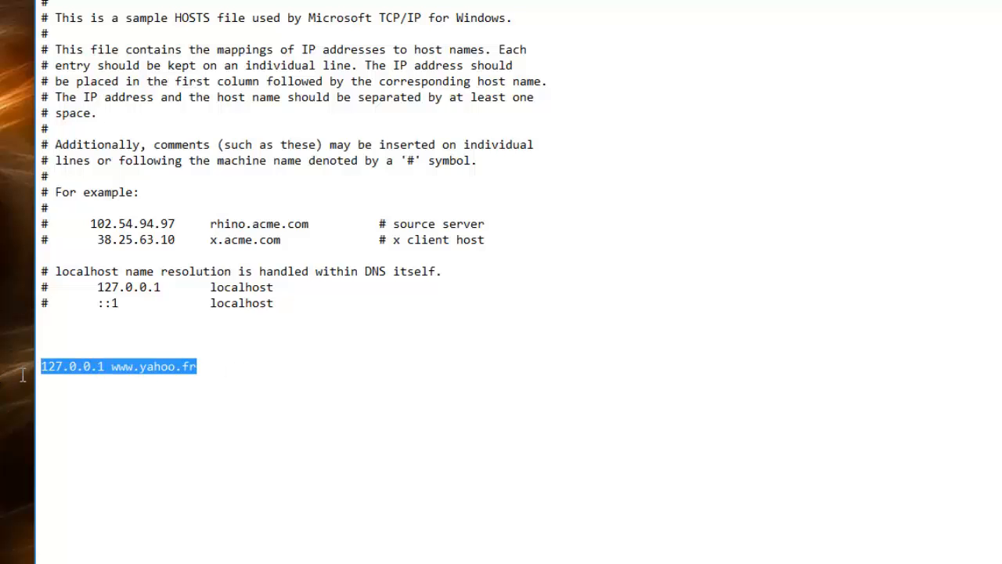
{"action": "key", "text": "BackSpace"}
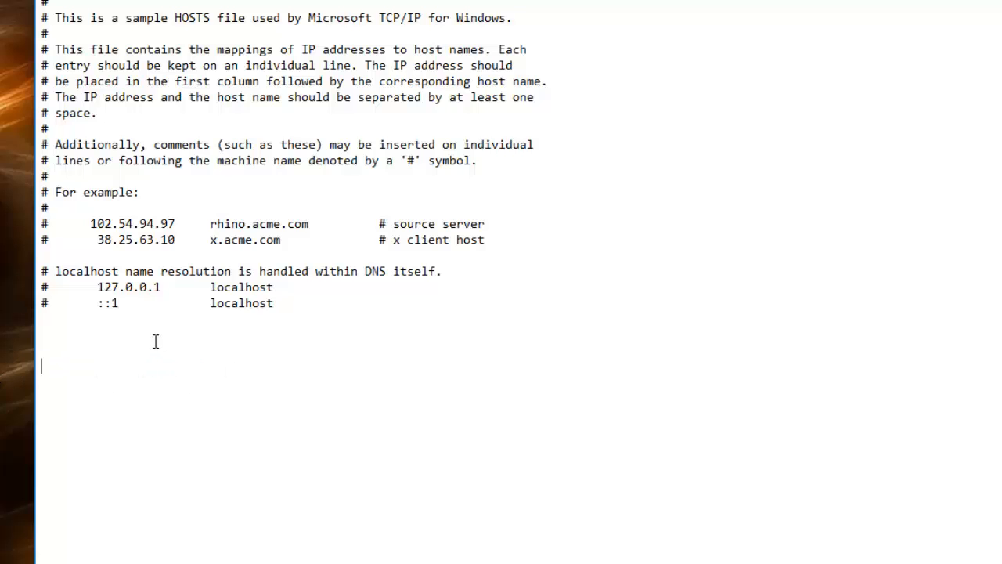
{"action": "key", "text": "ctrl+z"}
{"action": "scroll", "coordinate": [384, 392], "scroll_direction": "up", "scroll_amount": 10}
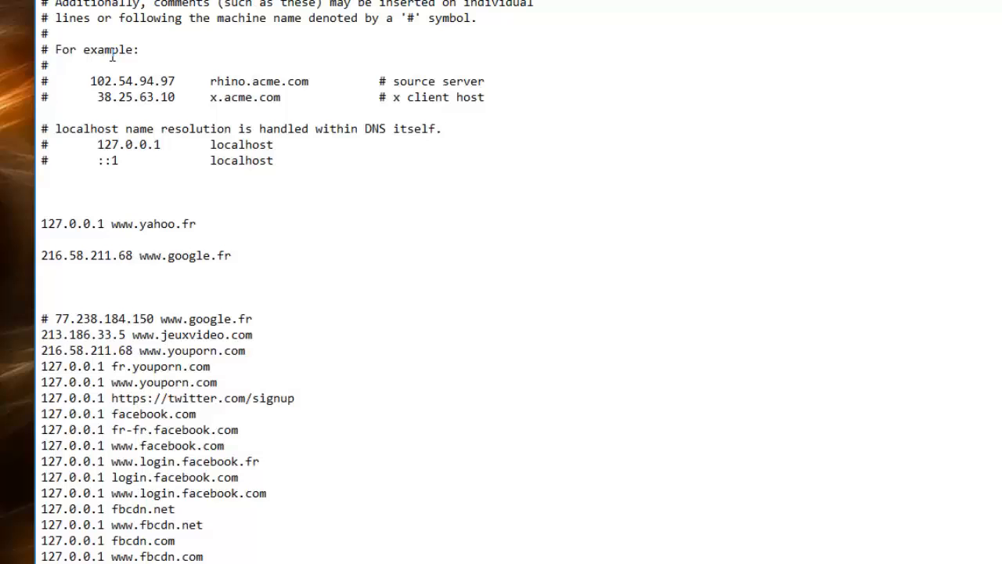
{"action": "left_click_drag", "start_coordinate": [197, 224], "coordinate": [35, 221]}
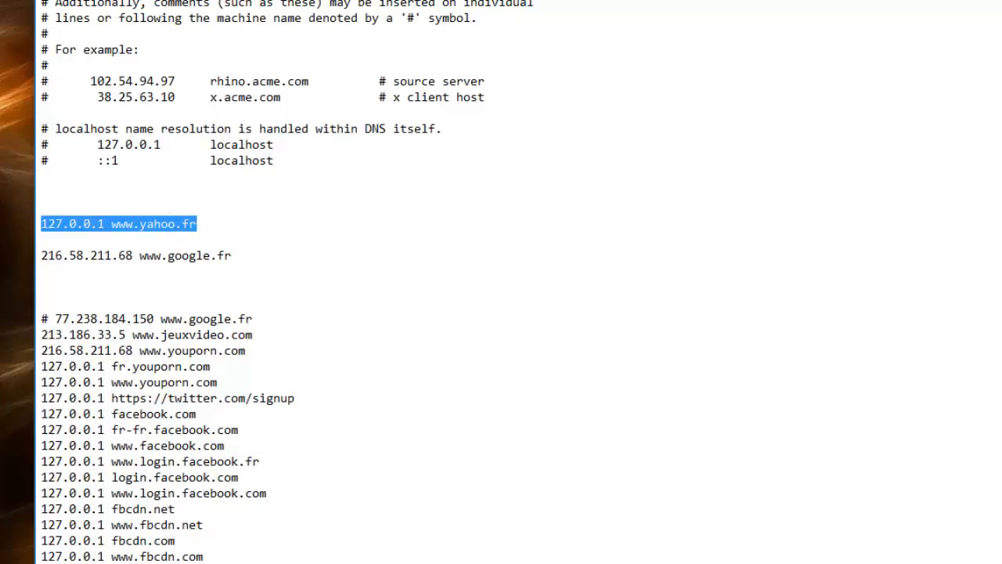
{"action": "left_click", "coordinate": [83, 10]}
{"action": "left_click", "coordinate": [114, 64]}
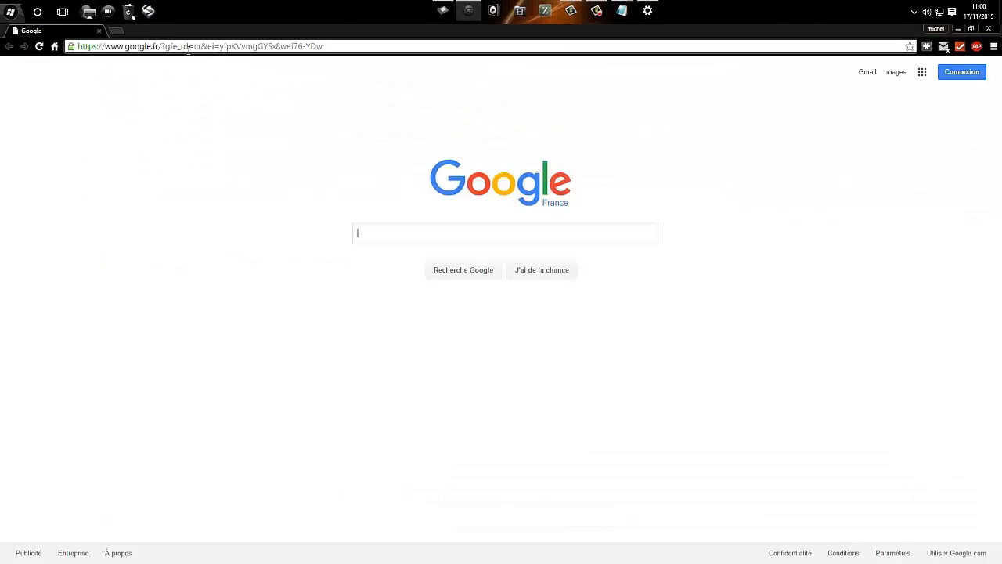
{"action": "key", "text": "ctrl+l"}
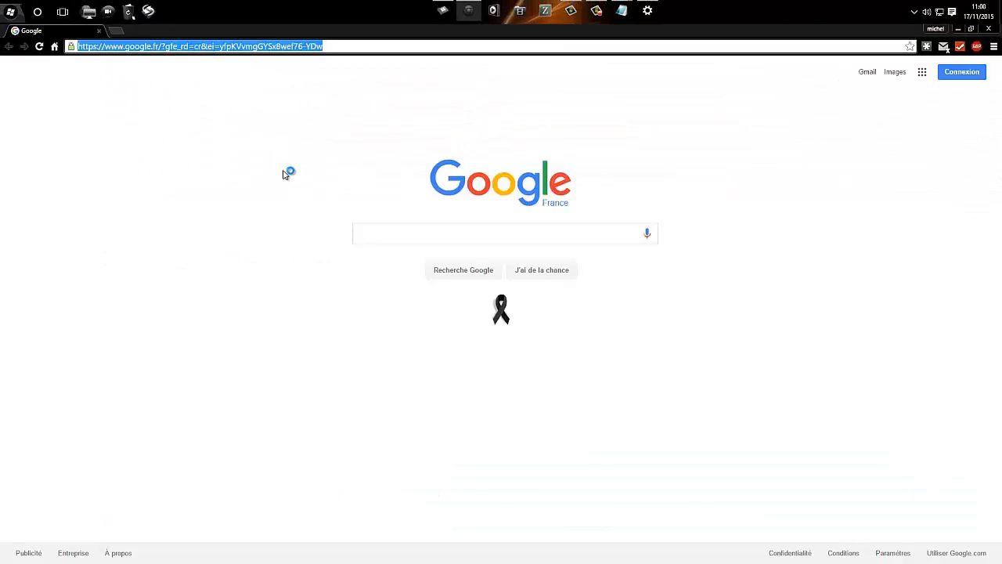
{"action": "type", "text": "yahoo.f"}
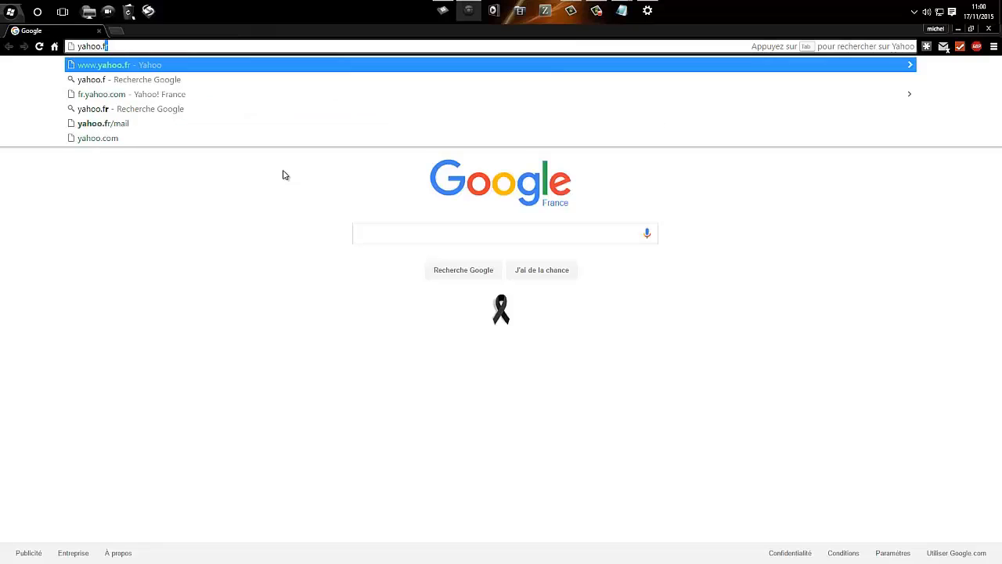
{"action": "key", "text": "Return"}
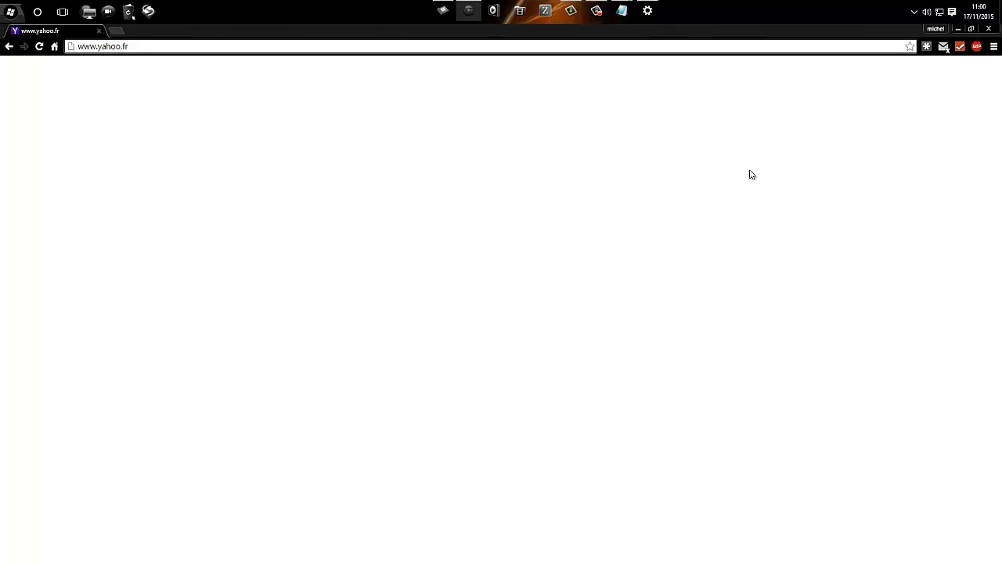
{"action": "left_click", "coordinate": [988, 28]}
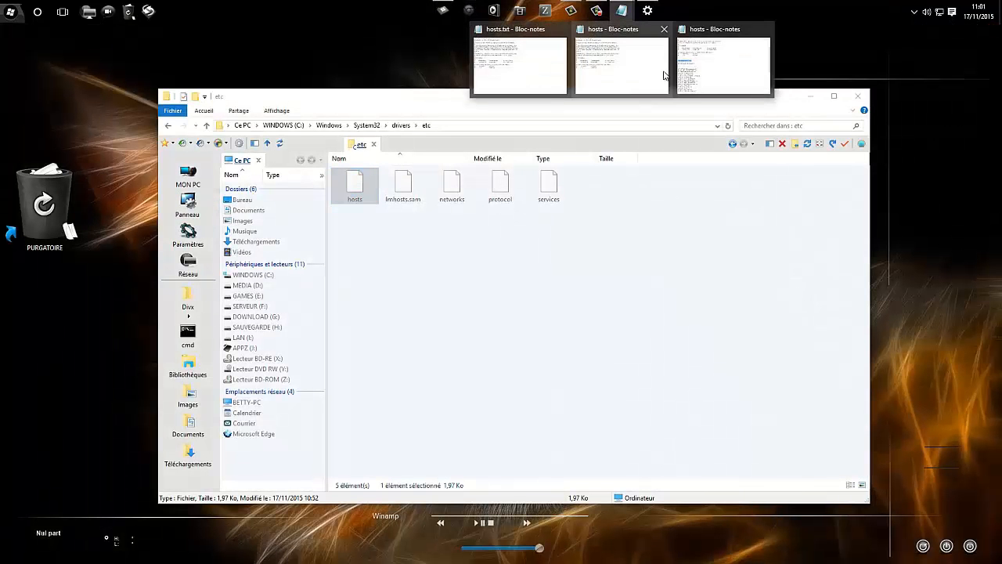
{"action": "left_click", "coordinate": [697, 55]}
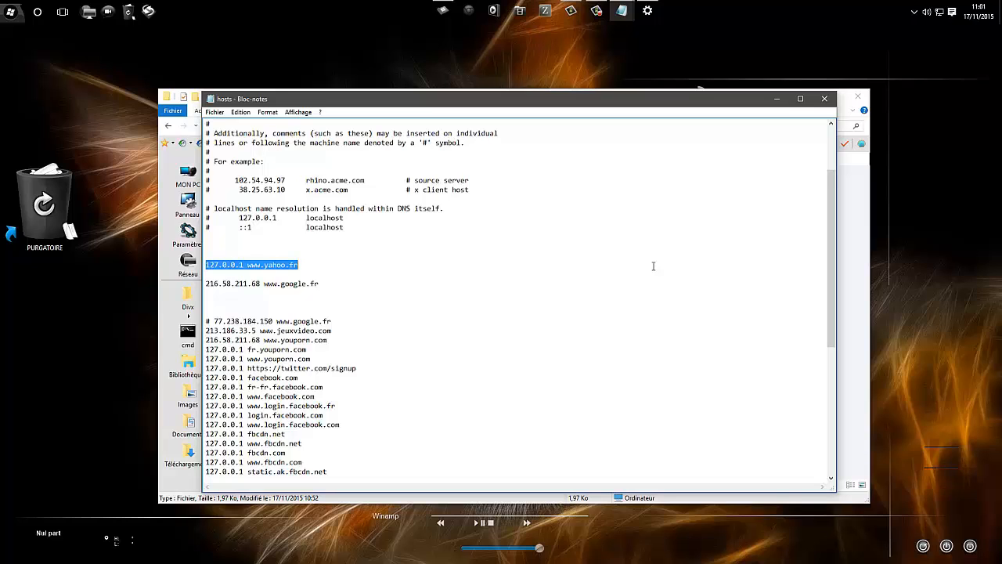
{"action": "left_click", "coordinate": [469, 10]}
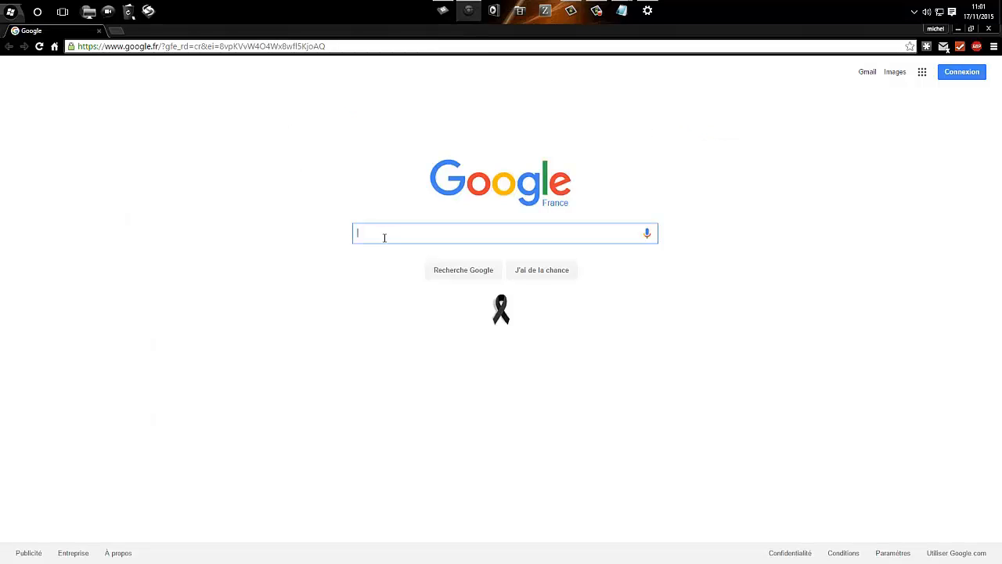
{"action": "type", "text": "youporn"}
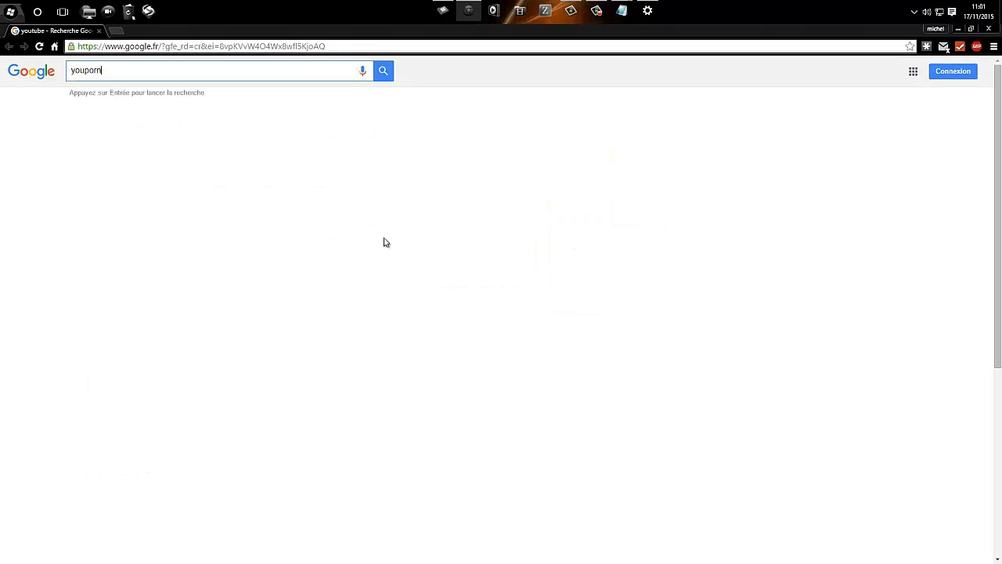
{"action": "key", "text": "Return"}
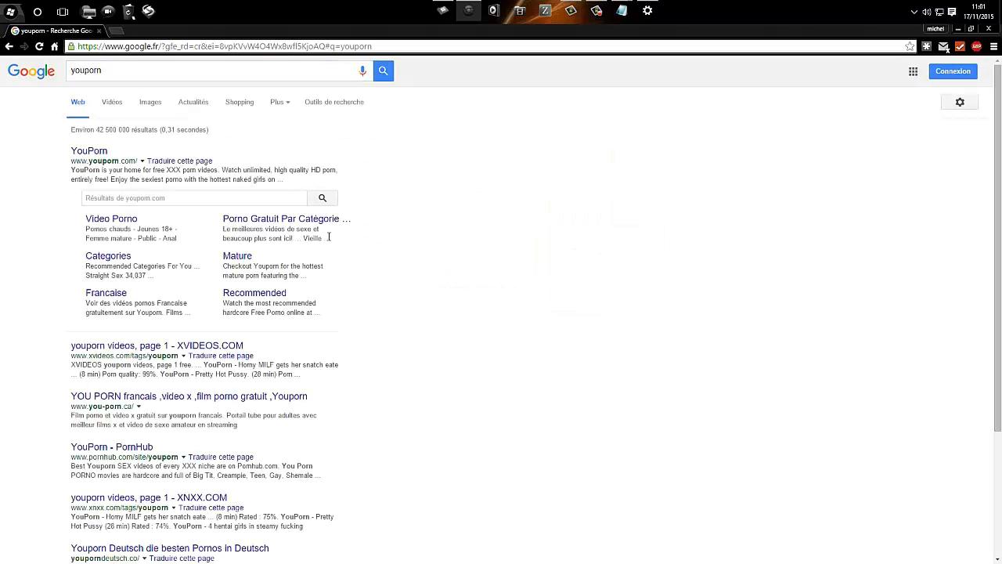
{"action": "left_click", "coordinate": [95, 152]}
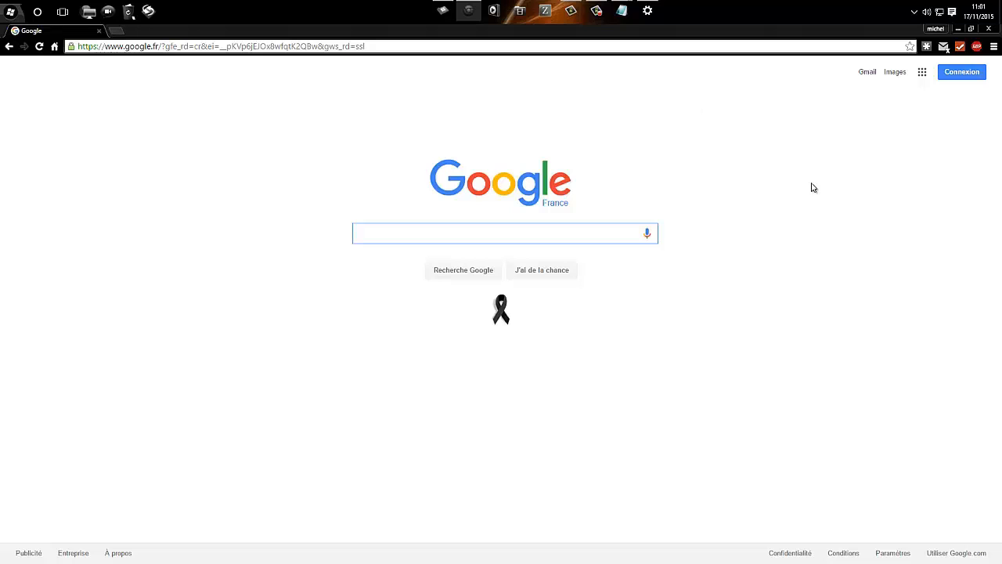
{"action": "left_click", "coordinate": [10, 9]}
{"action": "left_click", "coordinate": [161, 130]}
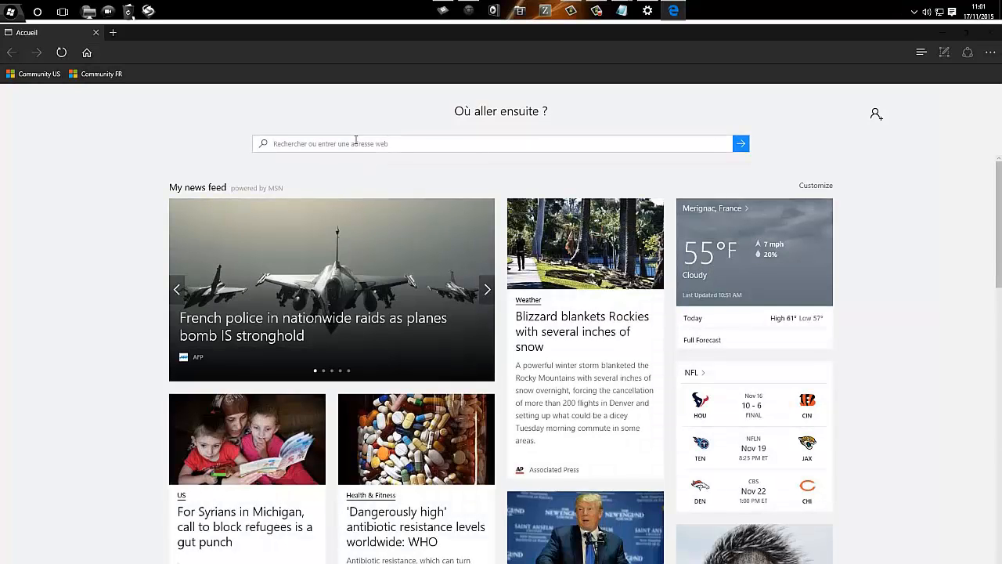
{"action": "left_click", "coordinate": [356, 141]}
{"action": "type", "text": "youpo"}
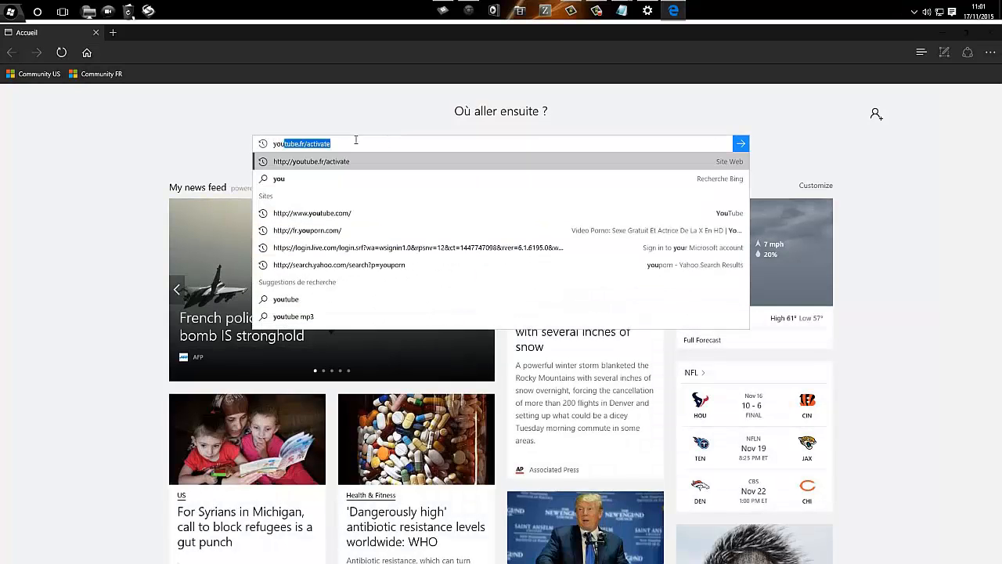
{"action": "type", "text": "rn"}
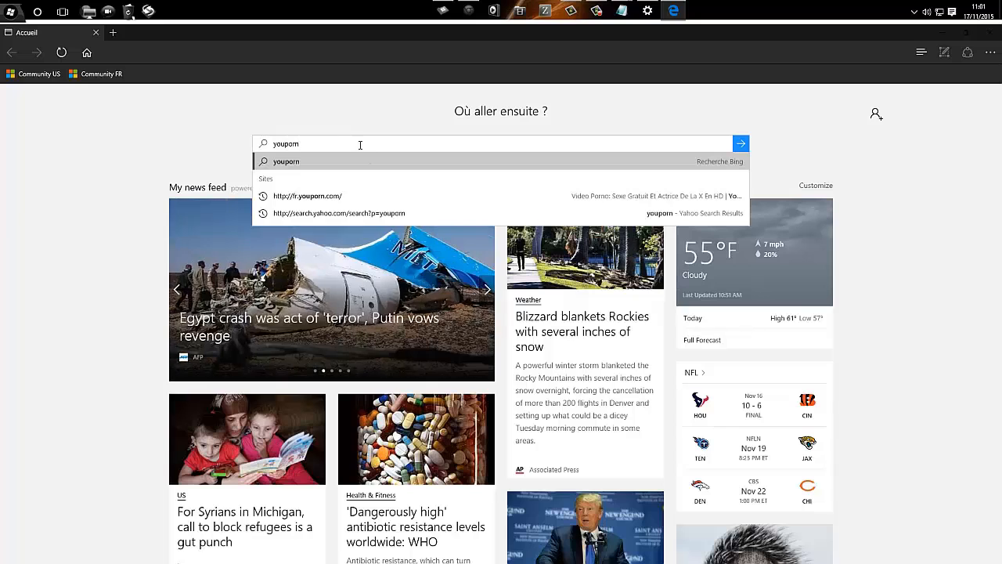
{"action": "key", "text": "Return"}
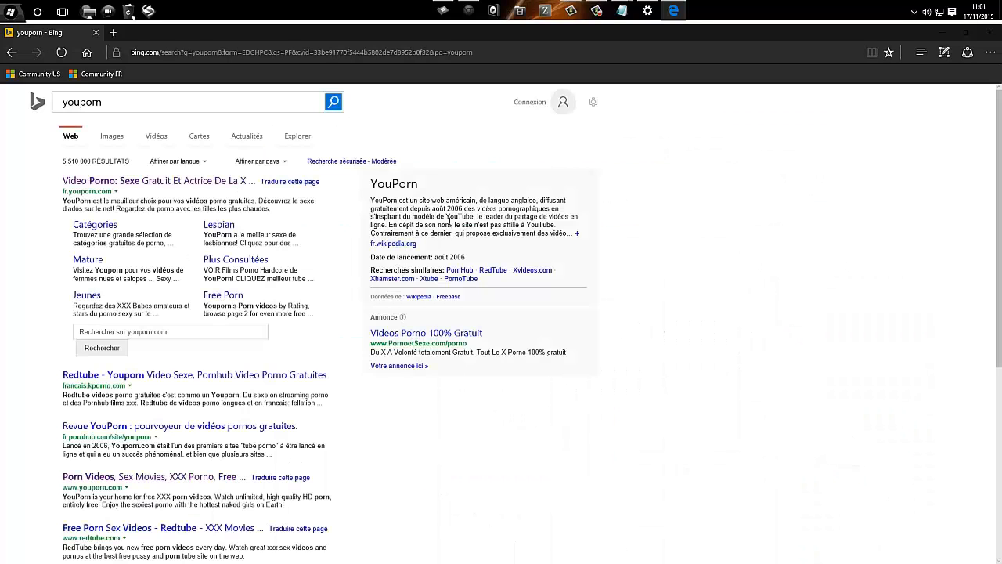
{"action": "left_click", "coordinate": [129, 476]}
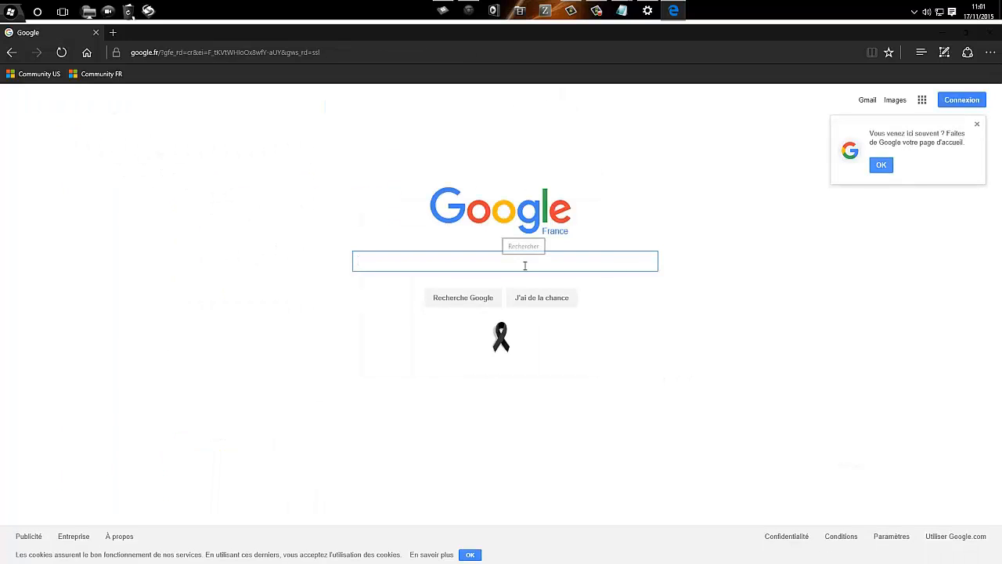
{"action": "left_click", "coordinate": [990, 32]}
{"action": "left_click", "coordinate": [990, 29]}
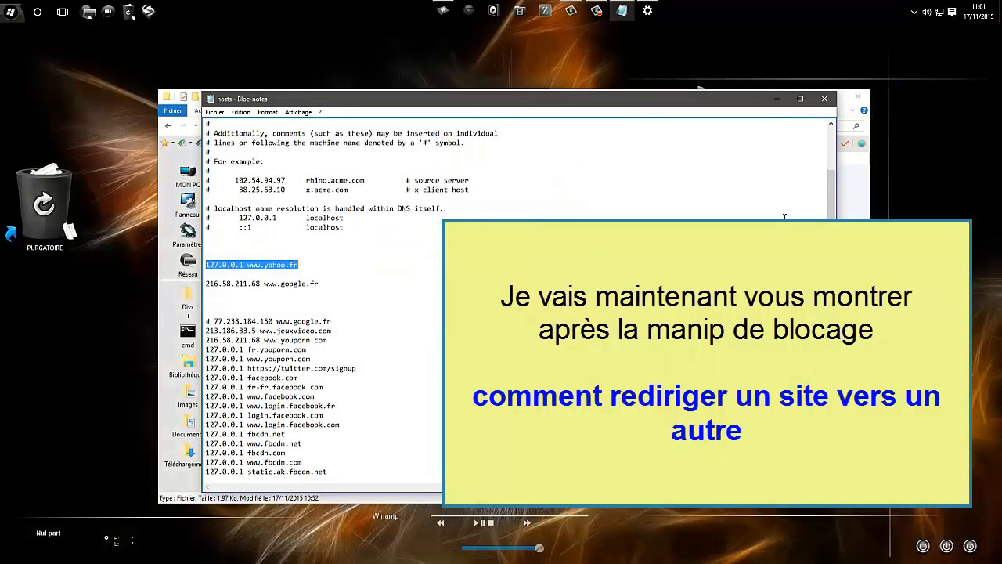
{"action": "scroll", "coordinate": [397, 253], "scroll_direction": "down", "scroll_amount": 3}
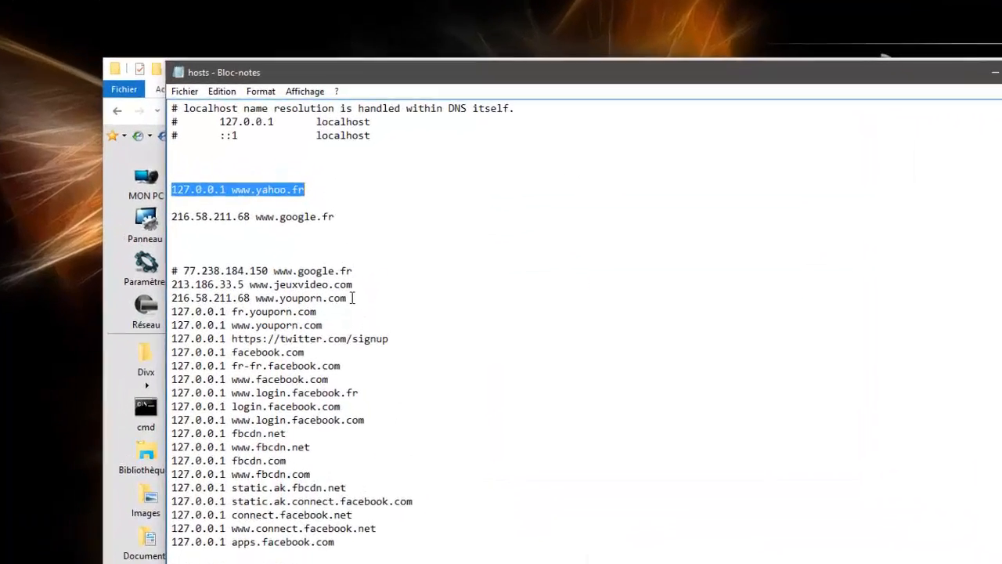
{"action": "left_click_drag", "start_coordinate": [326, 255], "coordinate": [283, 255]}
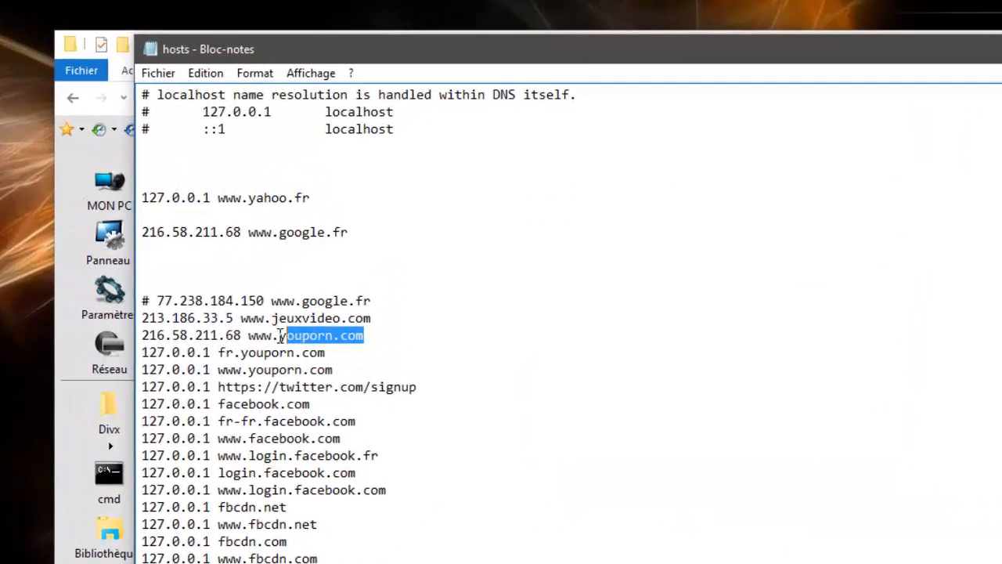
{"action": "left_click_drag", "start_coordinate": [281, 336], "coordinate": [249, 337]}
{"action": "left_click_drag", "start_coordinate": [241, 335], "coordinate": [133, 341]}
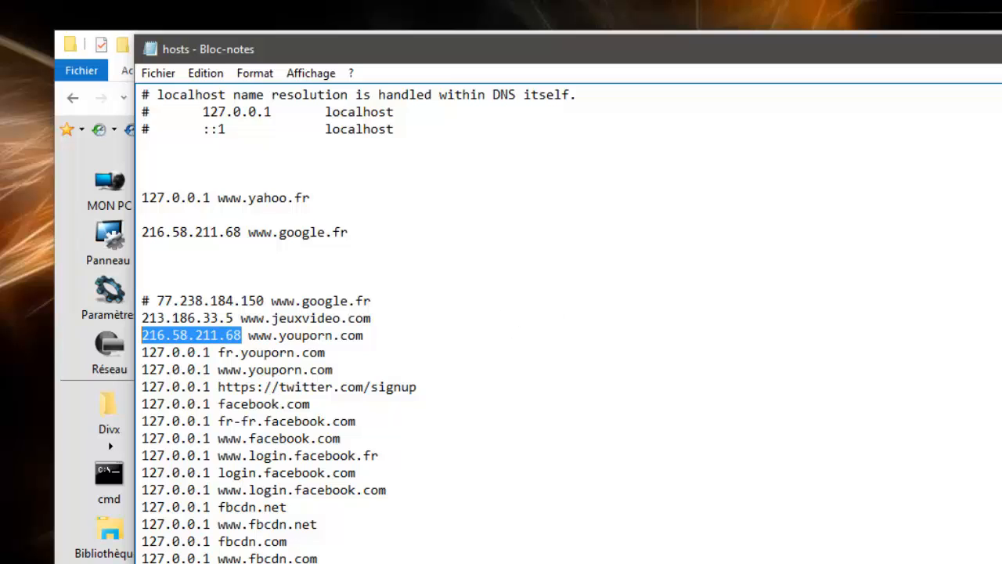
{"action": "right_click", "coordinate": [14, 14]}
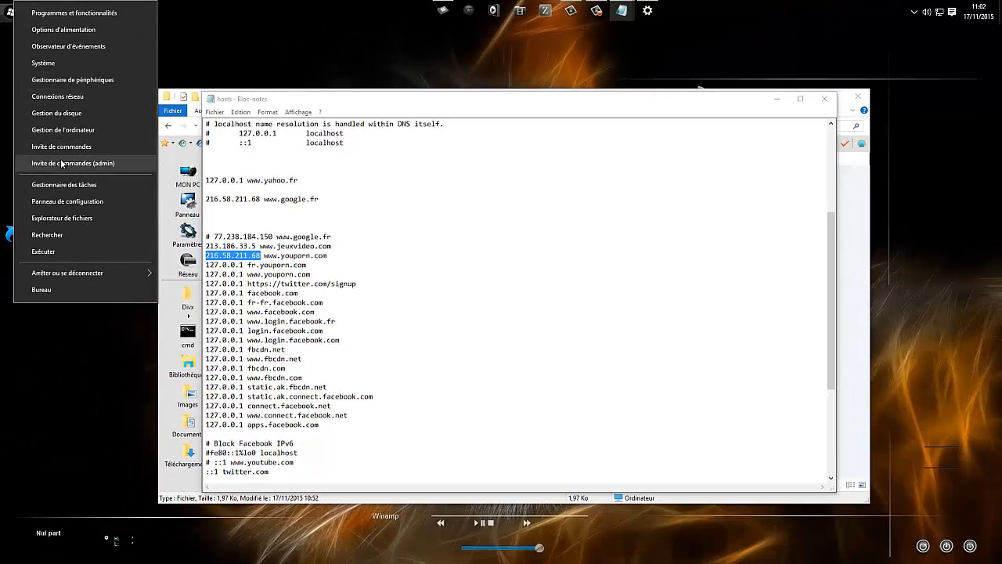
{"action": "left_click", "coordinate": [63, 162]}
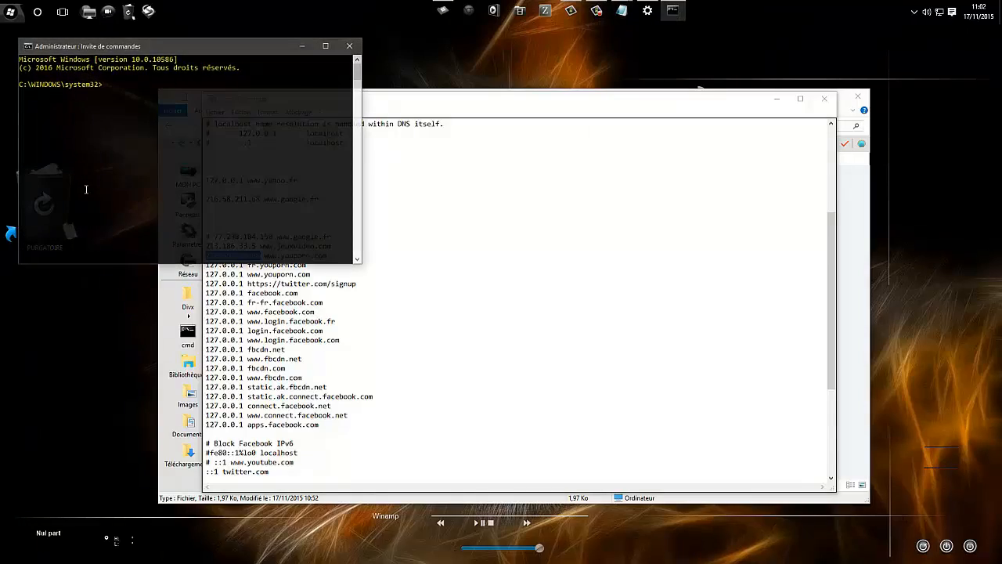
{"action": "left_click_drag", "start_coordinate": [152, 46], "coordinate": [228, 140]}
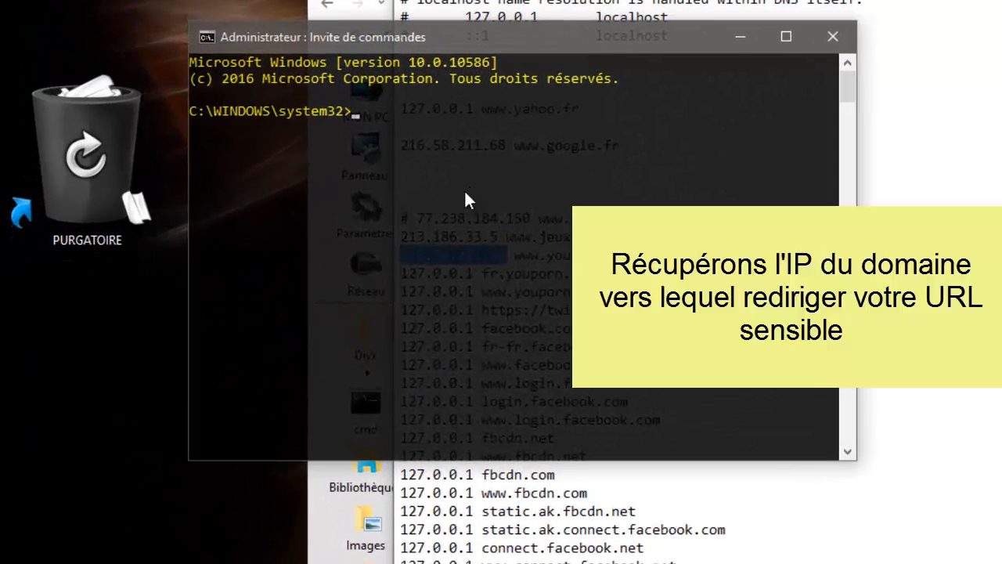
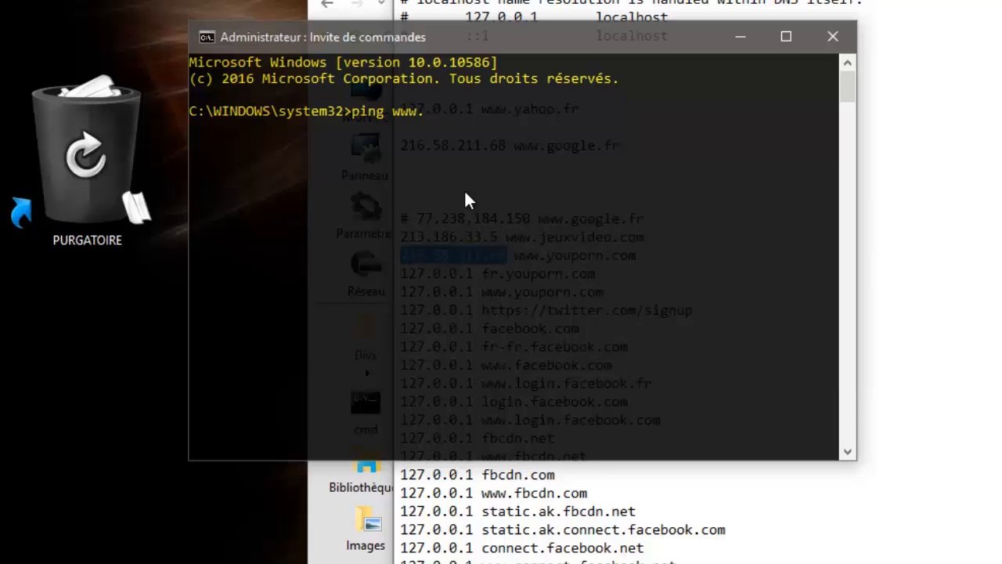
{"action": "type", "text": "google.fr"}
{"action": "key", "text": "Return"}
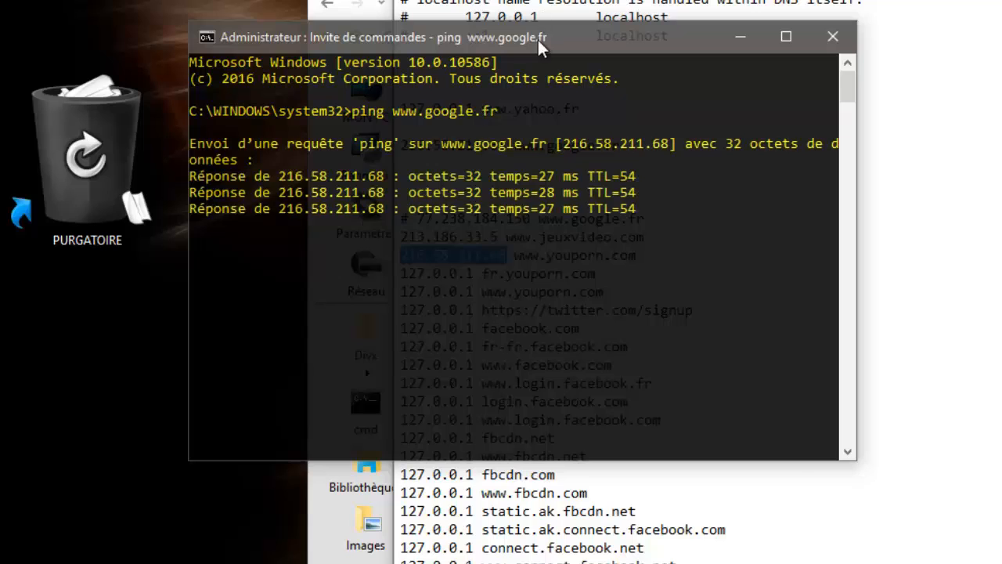
{"action": "left_click_drag", "start_coordinate": [538, 40], "coordinate": [944, 222]}
{"action": "left_click_drag", "start_coordinate": [711, 156], "coordinate": [887, 191]}
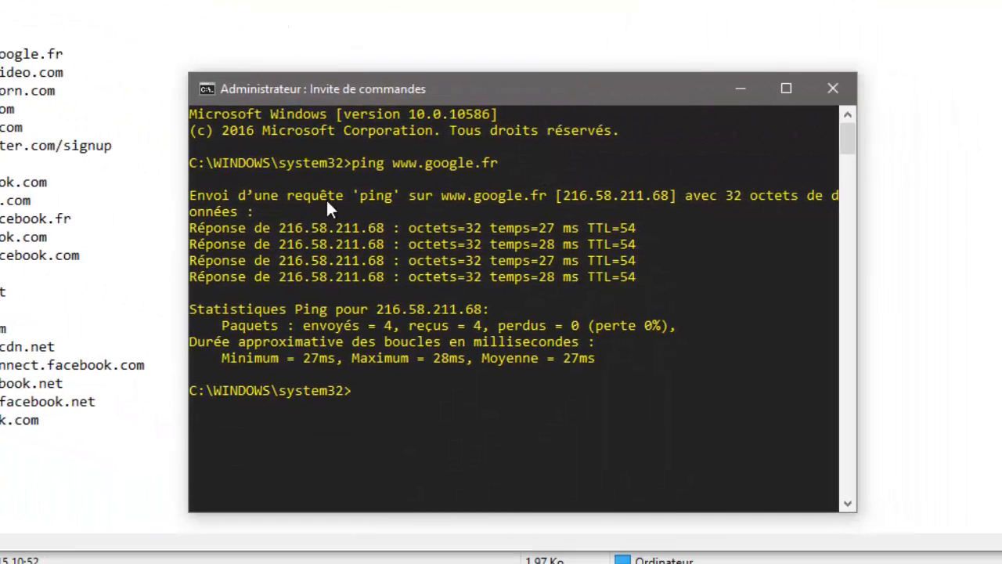
{"action": "right_click", "coordinate": [634, 193]}
{"action": "left_click", "coordinate": [650, 203]}
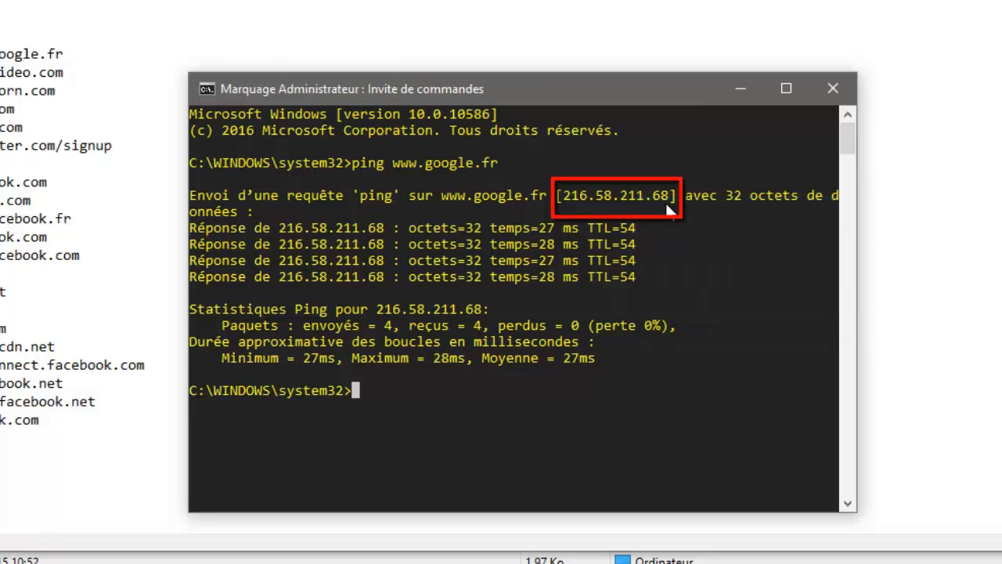
{"action": "left_click_drag", "start_coordinate": [665, 193], "coordinate": [567, 196]}
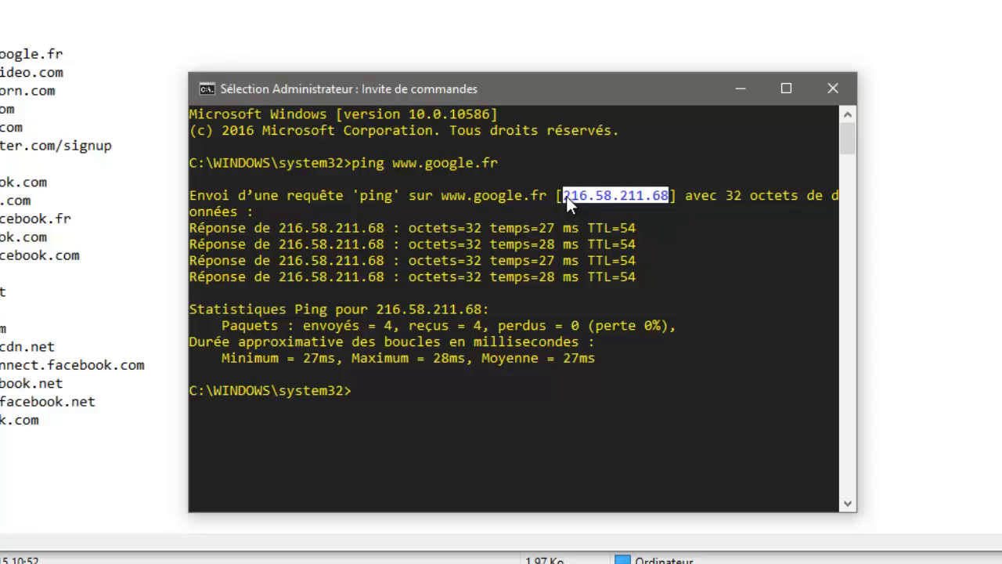
{"action": "right_click", "coordinate": [567, 196]}
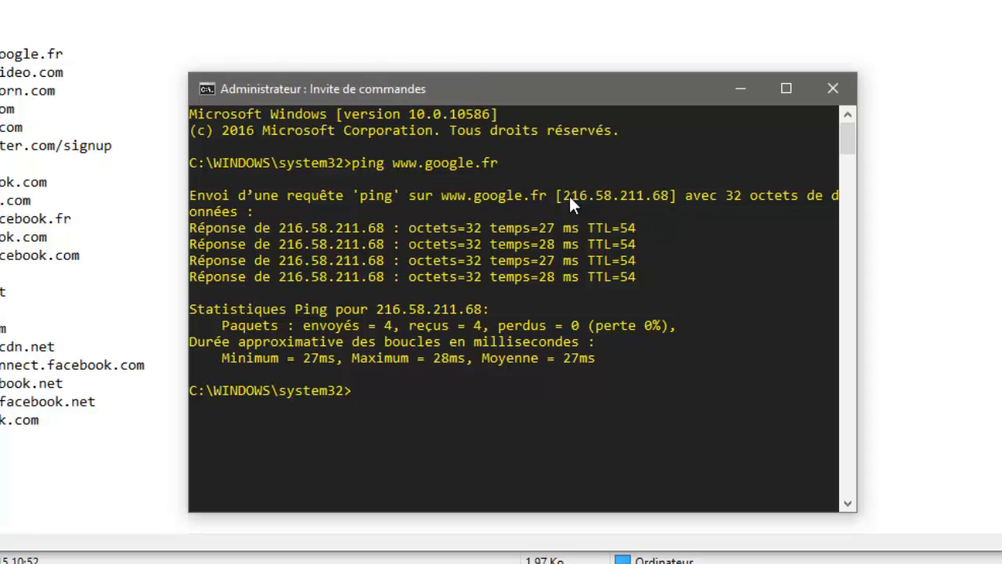
{"action": "right_click", "coordinate": [640, 195]}
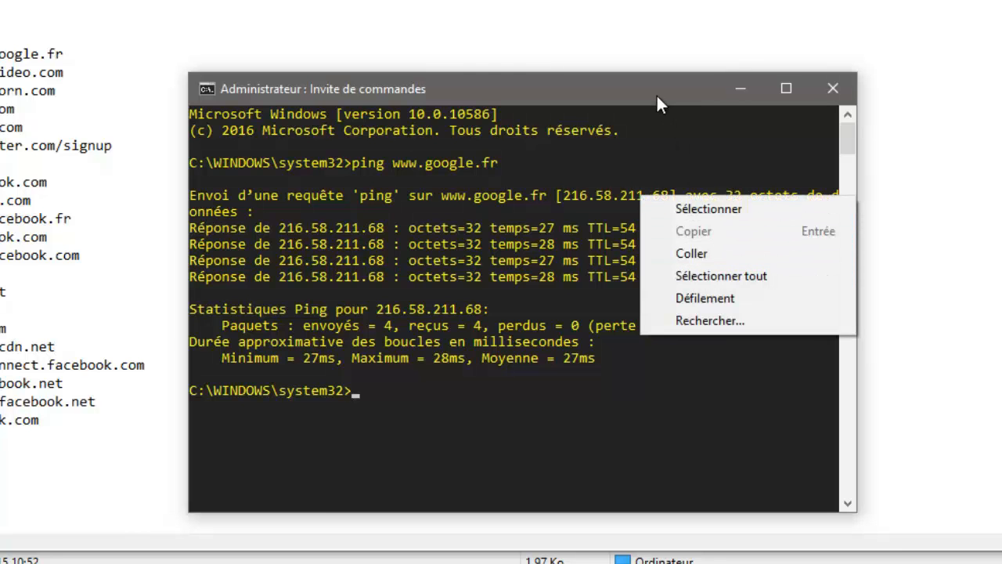
{"action": "left_click", "coordinate": [738, 89]}
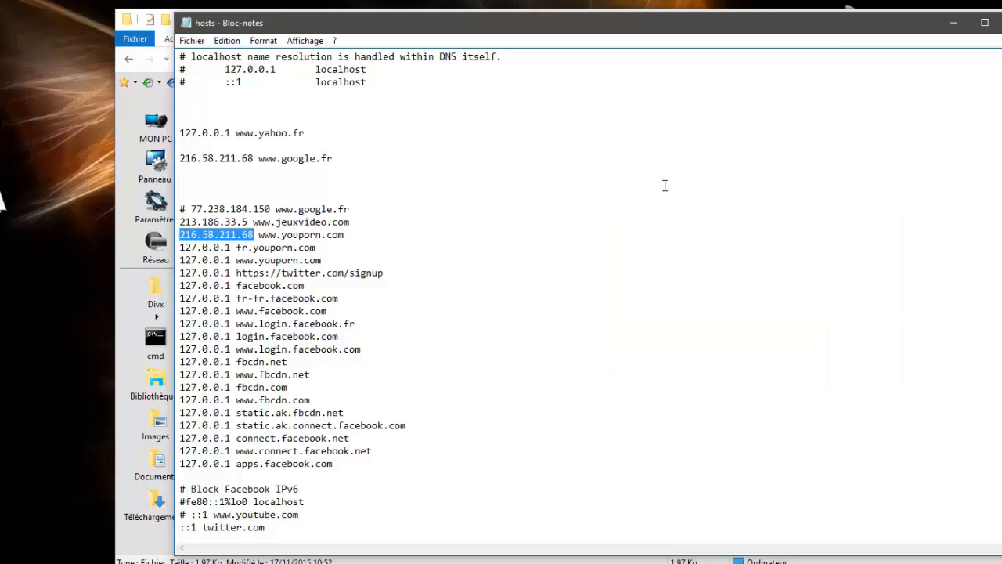
{"action": "scroll", "coordinate": [661, 194], "scroll_direction": "down", "scroll_amount": 6}
{"action": "scroll", "coordinate": [661, 194], "scroll_direction": "up", "scroll_amount": 7}
{"action": "scroll", "coordinate": [661, 196], "scroll_direction": "down", "scroll_amount": 1}
{"action": "scroll", "coordinate": [660, 196], "scroll_direction": "up", "scroll_amount": 2}
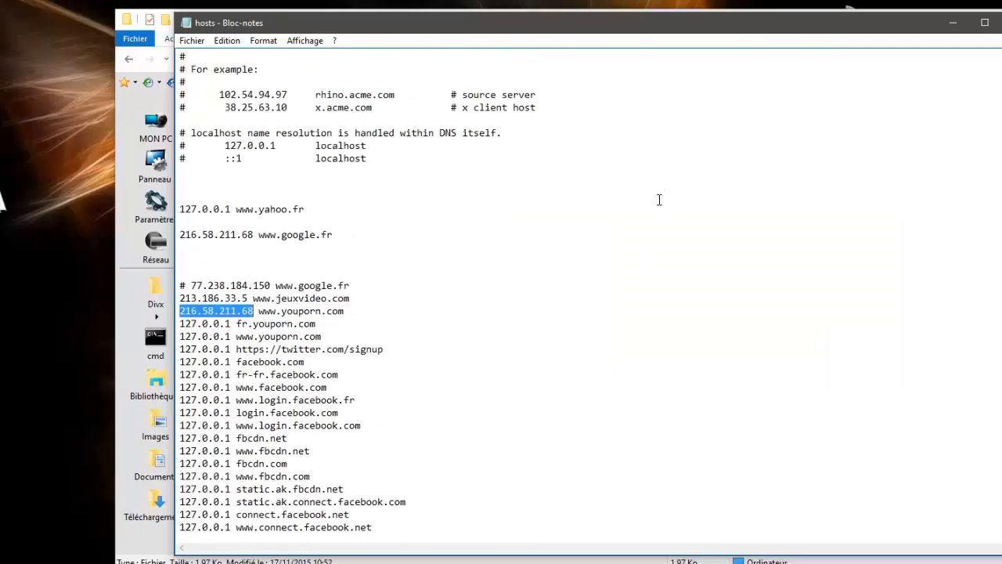
{"action": "scroll", "coordinate": [622, 256], "scroll_direction": "down", "scroll_amount": 5}
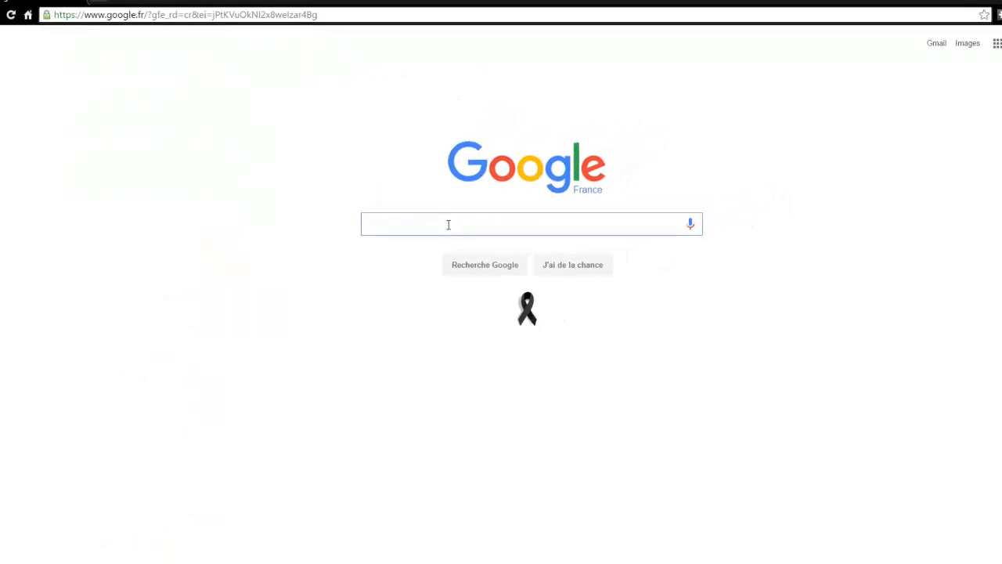
- Search Google for "facebook", open the Facebook login result to test the block, and close the browser
{"action": "type", "text": "facebook"}
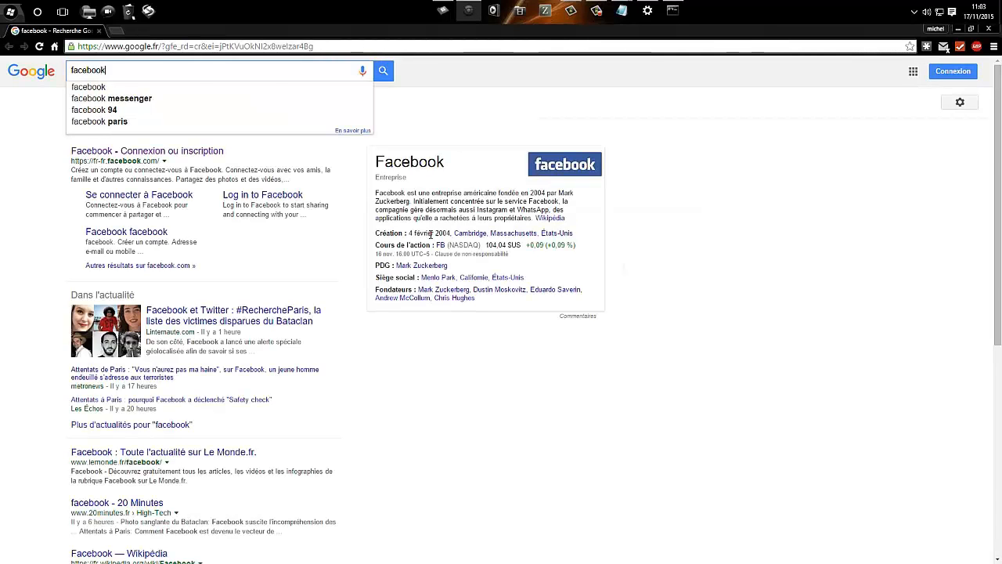
{"action": "key", "text": "Return"}
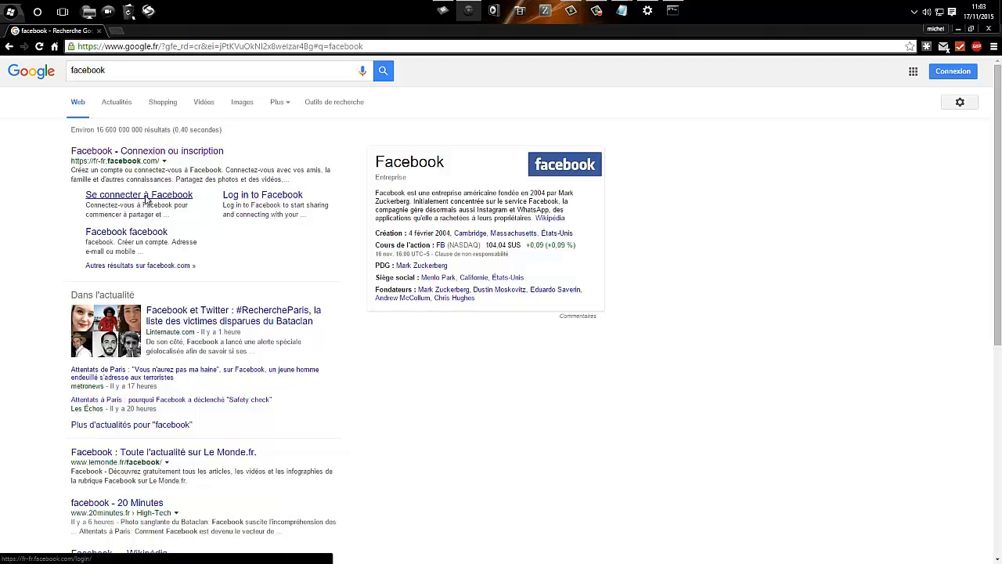
{"action": "left_click", "coordinate": [129, 232]}
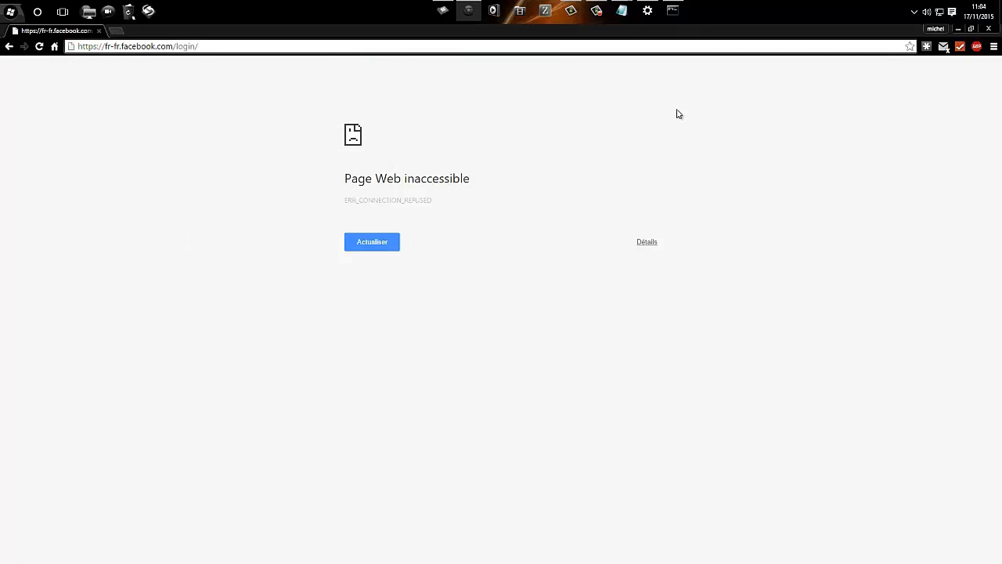
{"action": "left_click", "coordinate": [989, 30]}
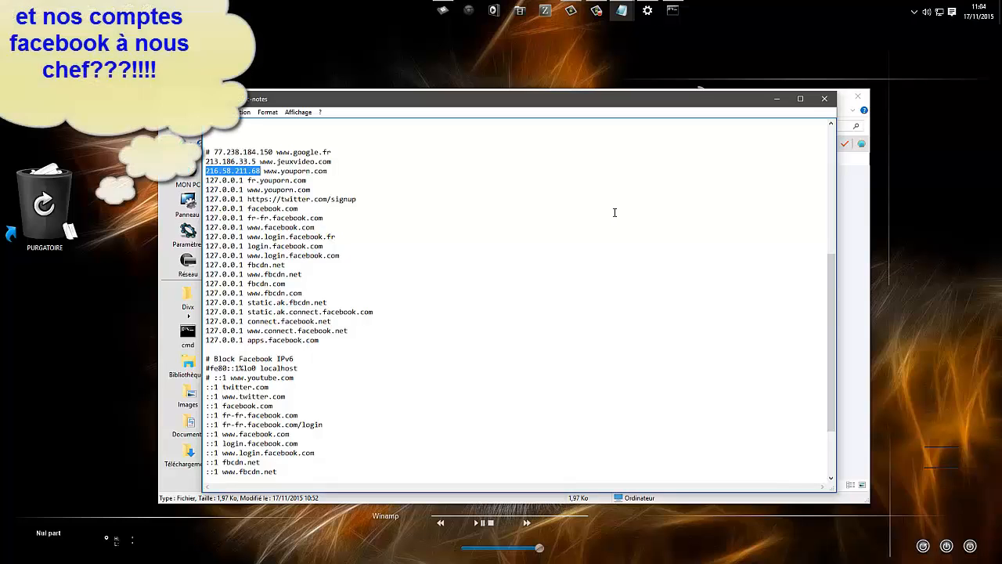
- Examine the IPv4 and IPv6 blocking entries for Facebook and Twitter throughout the hosts file
{"action": "scroll", "coordinate": [614, 212], "scroll_direction": "down", "scroll_amount": 3}
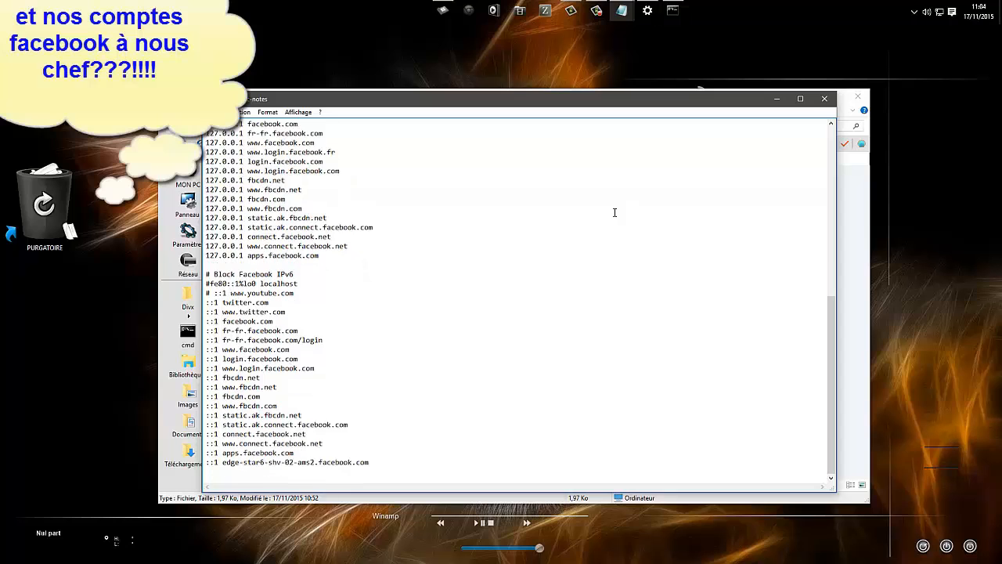
{"action": "scroll", "coordinate": [450, 269], "scroll_direction": "up", "scroll_amount": 5}
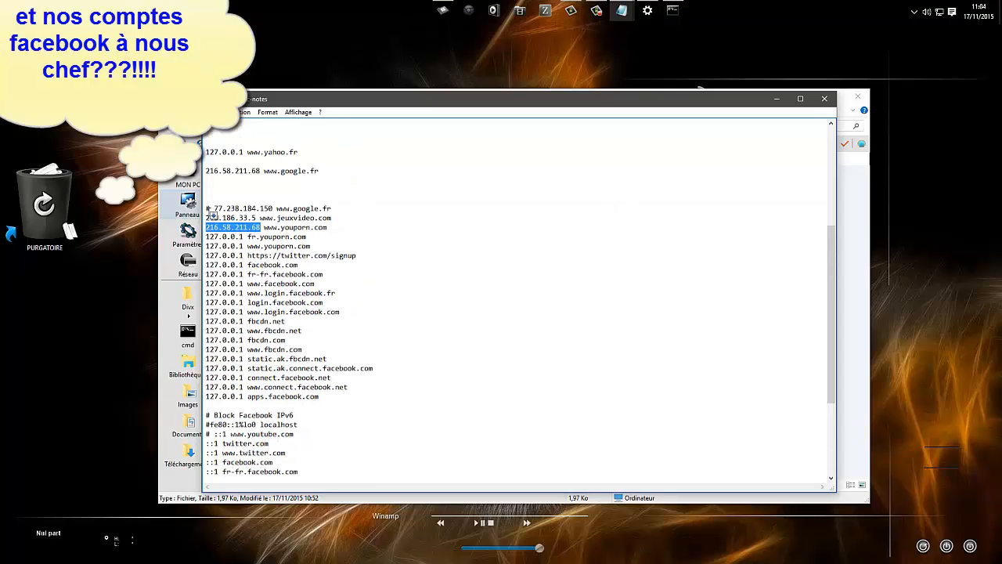
{"action": "scroll", "coordinate": [493, 315], "scroll_direction": "down", "scroll_amount": 2}
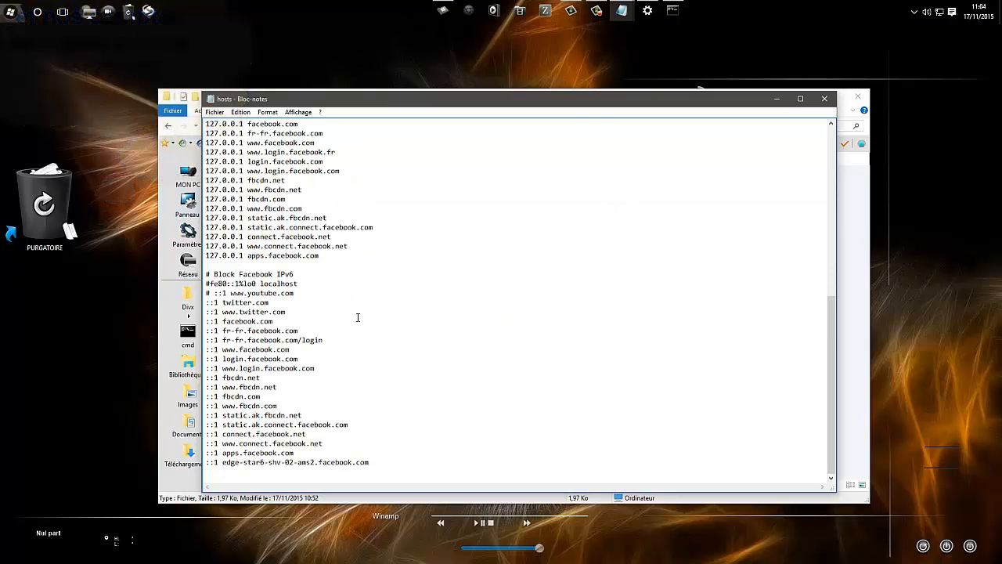
{"action": "scroll", "coordinate": [550, 313], "scroll_direction": "up", "scroll_amount": 1}
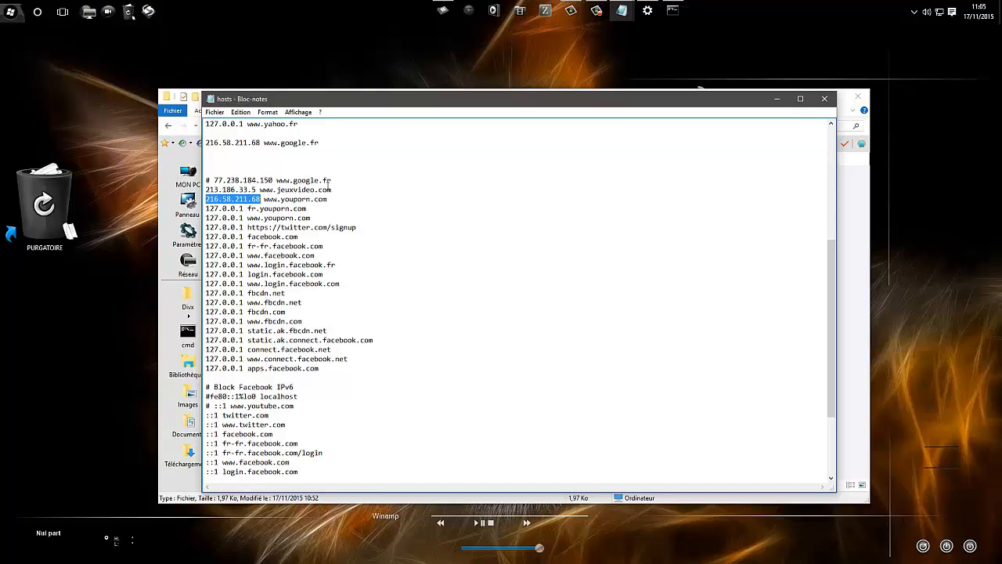
{"action": "scroll", "coordinate": [443, 235], "scroll_direction": "up", "scroll_amount": 1}
{"action": "scroll", "coordinate": [486, 298], "scroll_direction": "down", "scroll_amount": 5}
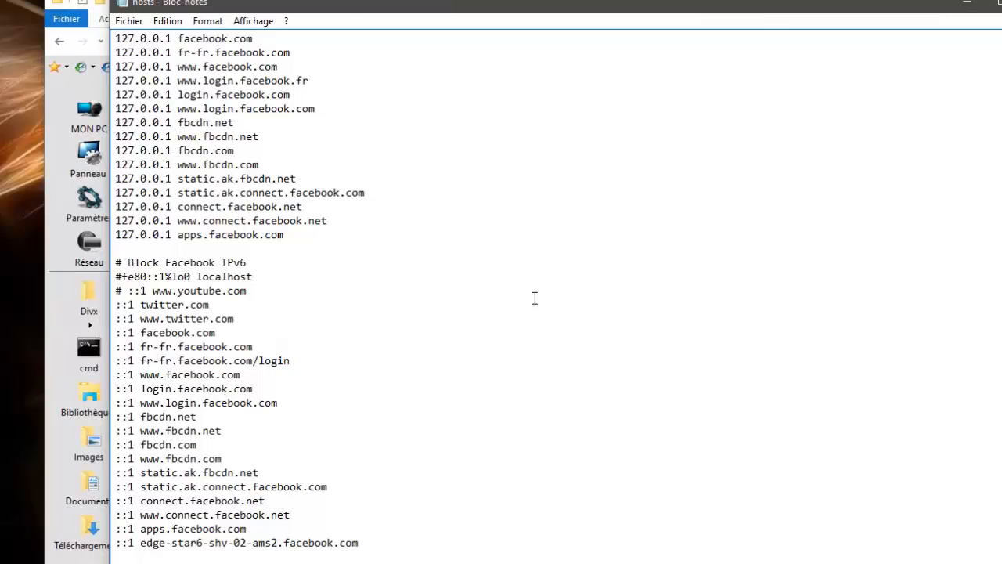
{"action": "scroll", "coordinate": [535, 298], "scroll_direction": "up", "scroll_amount": 5}
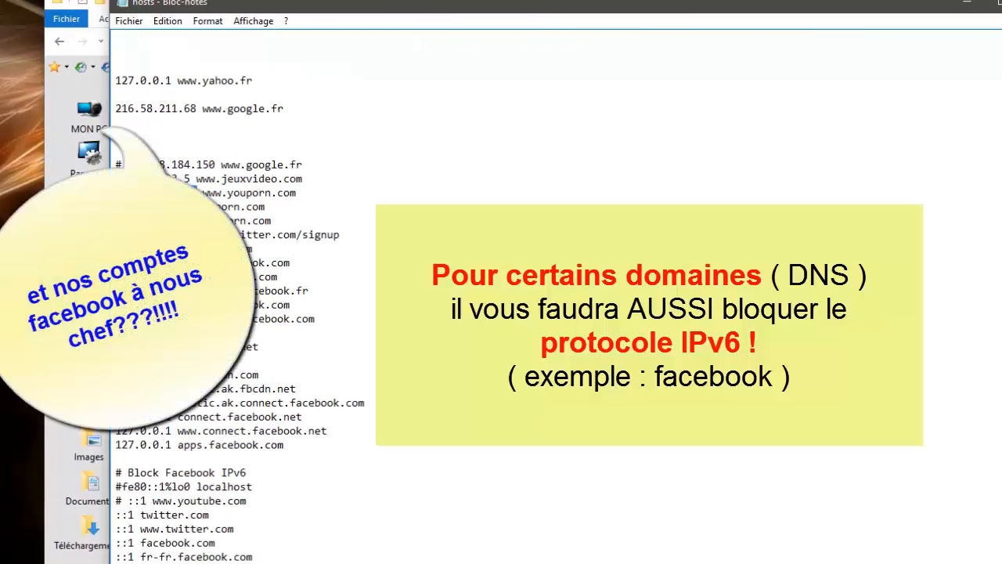
{"action": "scroll", "coordinate": [501, 297], "scroll_direction": "up", "scroll_amount": 3}
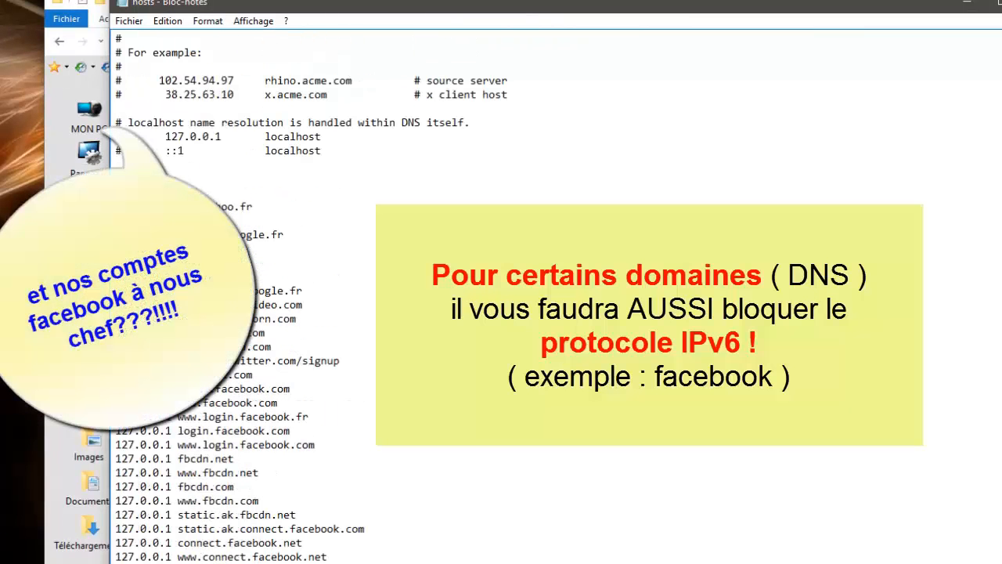
{"action": "scroll", "coordinate": [502, 297], "scroll_direction": "down", "scroll_amount": 6}
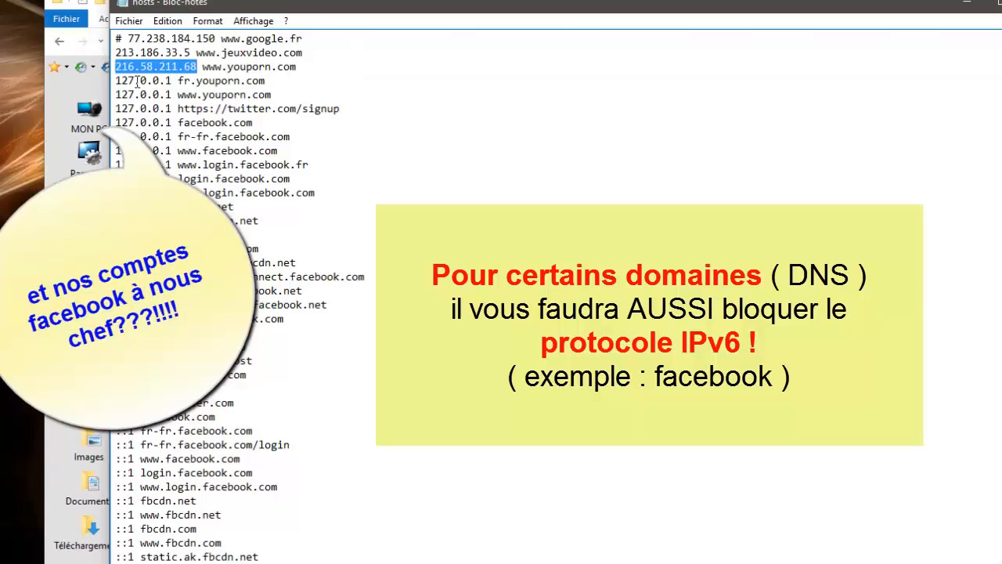
{"action": "scroll", "coordinate": [505, 274], "scroll_direction": "up", "scroll_amount": 3}
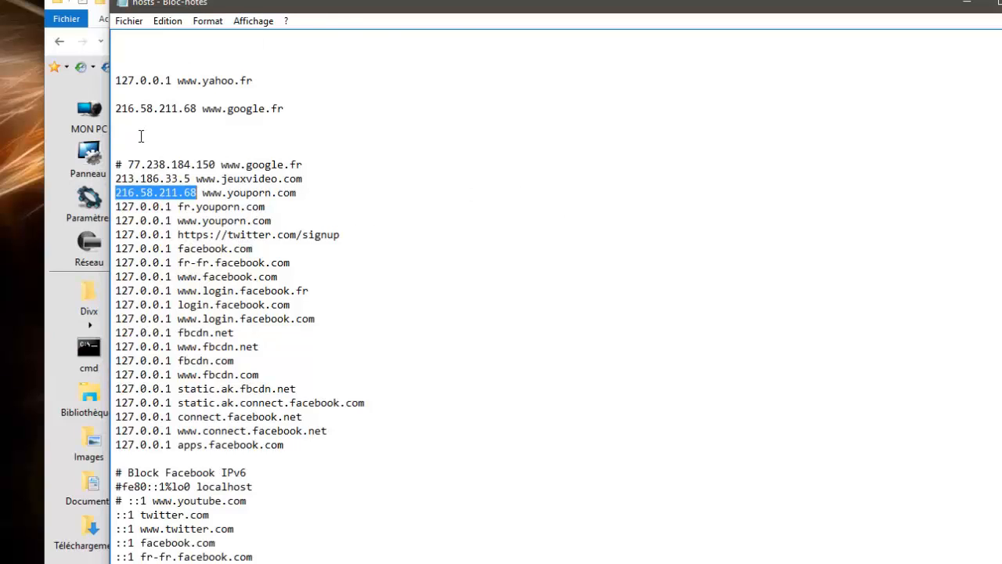
{"action": "scroll", "coordinate": [334, 204], "scroll_direction": "up", "scroll_amount": 3}
{"action": "left_click_drag", "start_coordinate": [172, 206], "coordinate": [115, 206]}
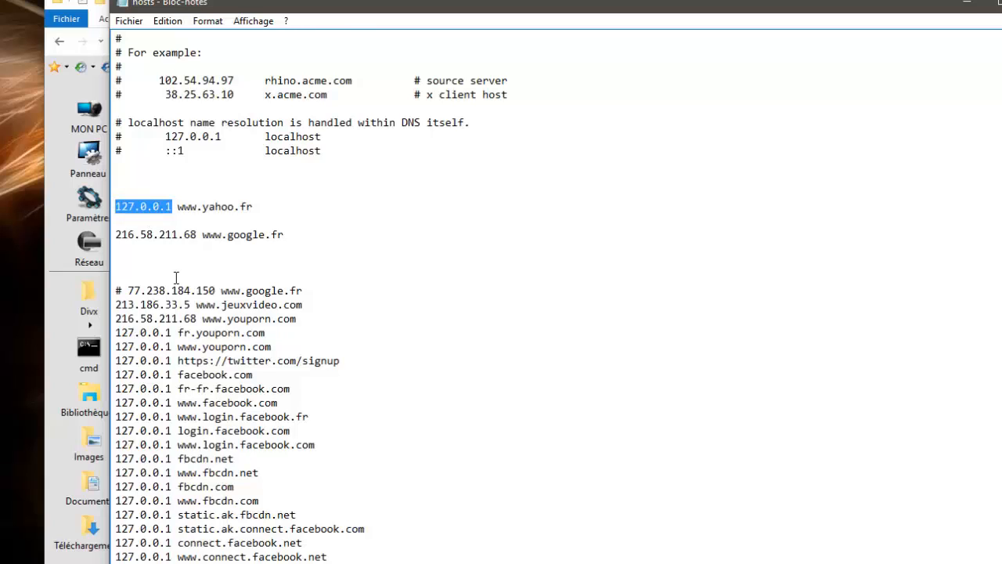
{"action": "left_click_drag", "start_coordinate": [173, 360], "coordinate": [102, 362]}
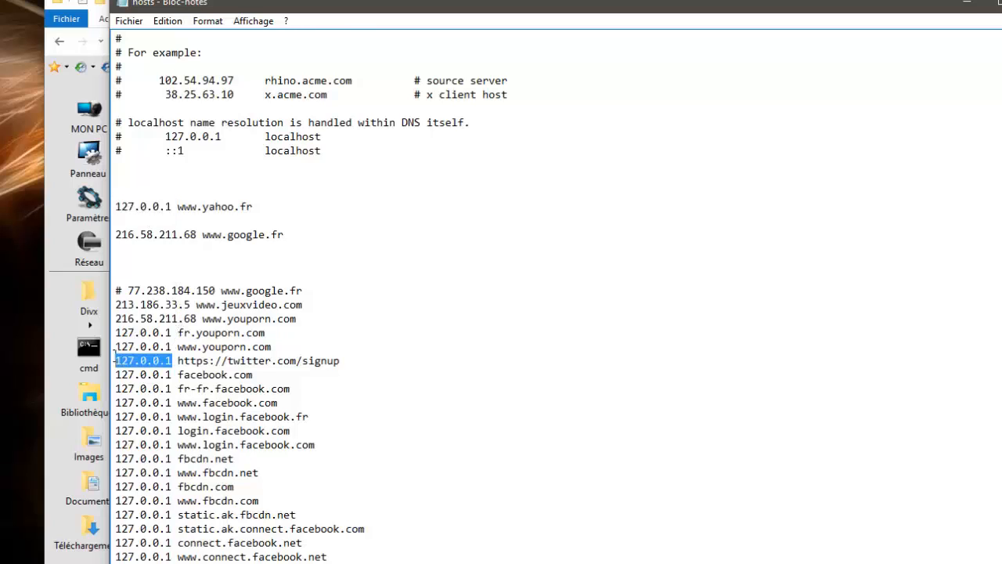
{"action": "left_click_drag", "start_coordinate": [172, 389], "coordinate": [99, 391]}
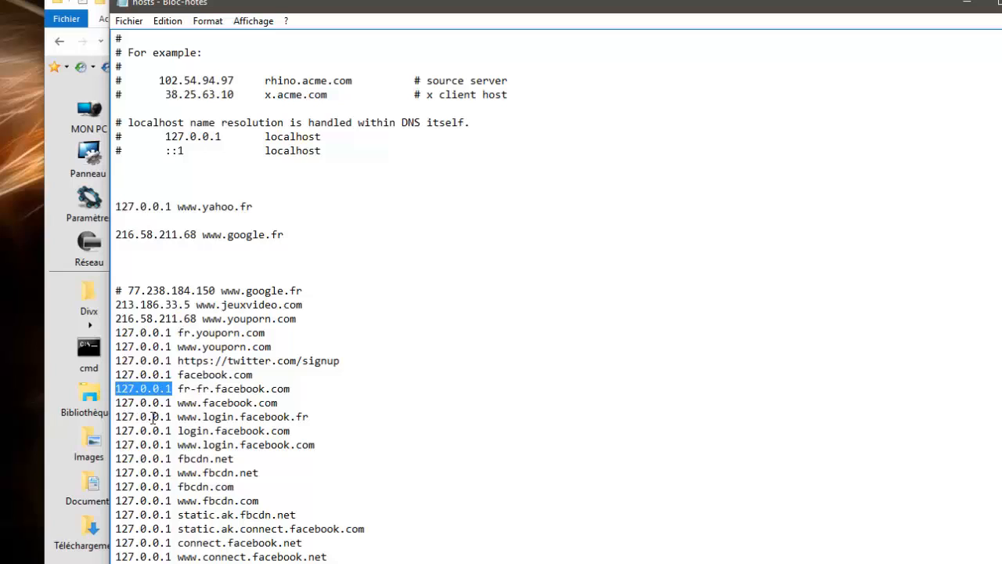
{"action": "left_click_drag", "start_coordinate": [171, 417], "coordinate": [102, 418]}
{"action": "left_click", "coordinate": [709, 217]}
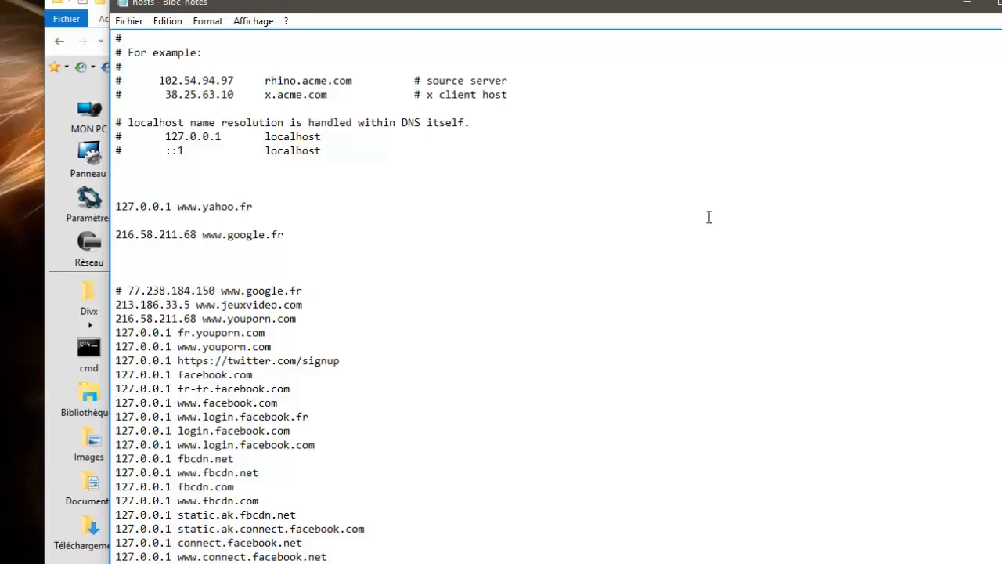
- Highlight the ::1 address in front of twitter.com, followed by the "# Block Facebook IPv6" comment line
{"action": "scroll", "coordinate": [709, 217], "scroll_direction": "down", "scroll_amount": 2}
{"action": "scroll", "coordinate": [708, 217], "scroll_direction": "down", "scroll_amount": 6}
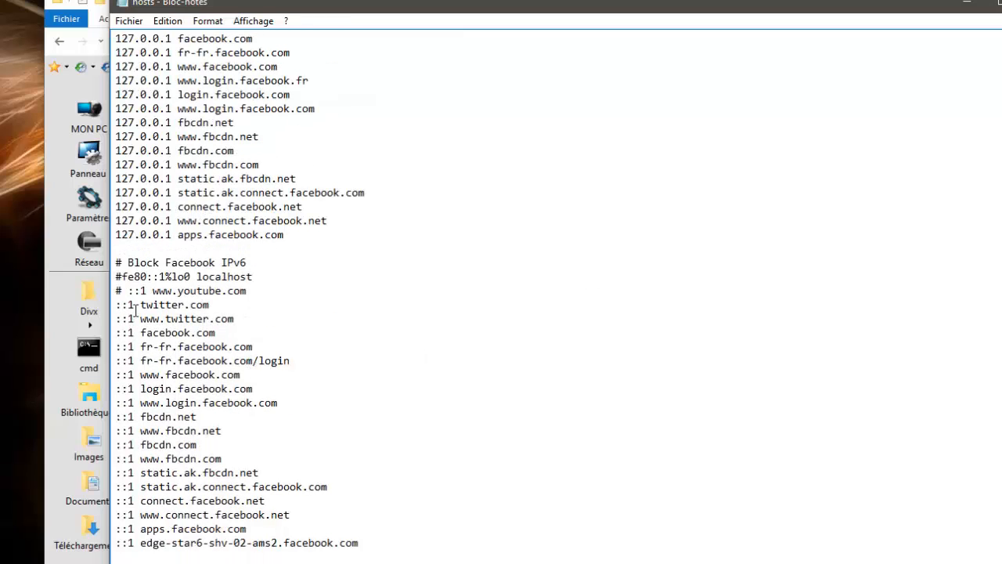
{"action": "left_click_drag", "start_coordinate": [135, 305], "coordinate": [107, 306]}
{"action": "left_click", "coordinate": [252, 261]}
{"action": "key", "text": "shift+Home"}
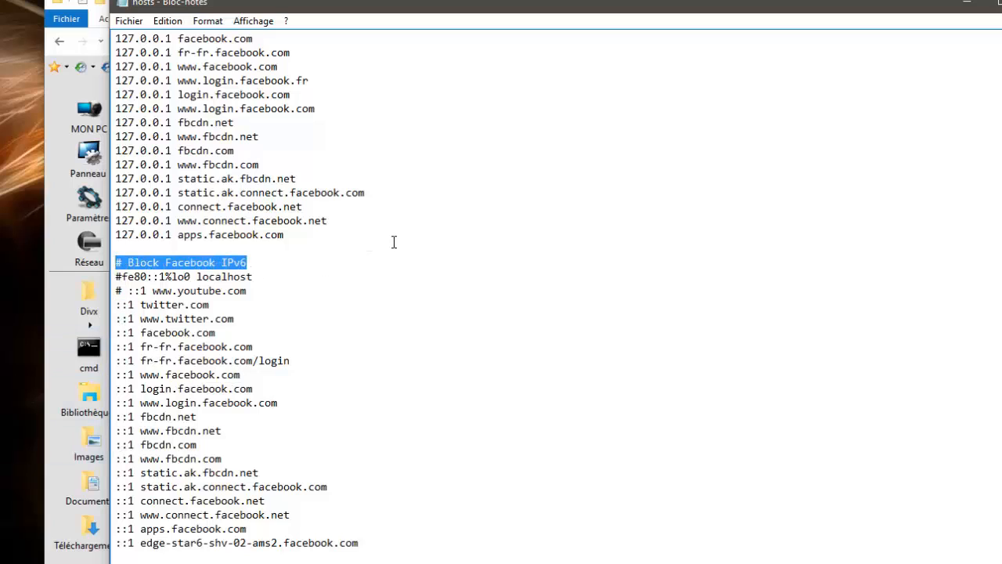
- Highlight the block of IPv4 entries from fr.youporn.com through apps.facebook.com in the hosts file
{"action": "scroll", "coordinate": [476, 250], "scroll_direction": "up", "scroll_amount": 5}
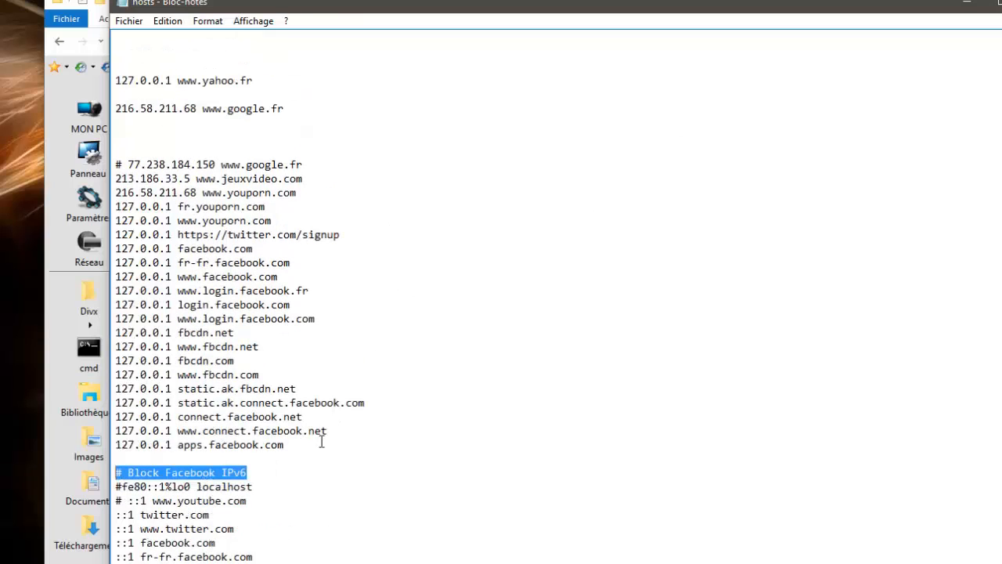
{"action": "left_click", "coordinate": [311, 445]}
{"action": "left_click_drag", "start_coordinate": [311, 445], "coordinate": [113, 208]}
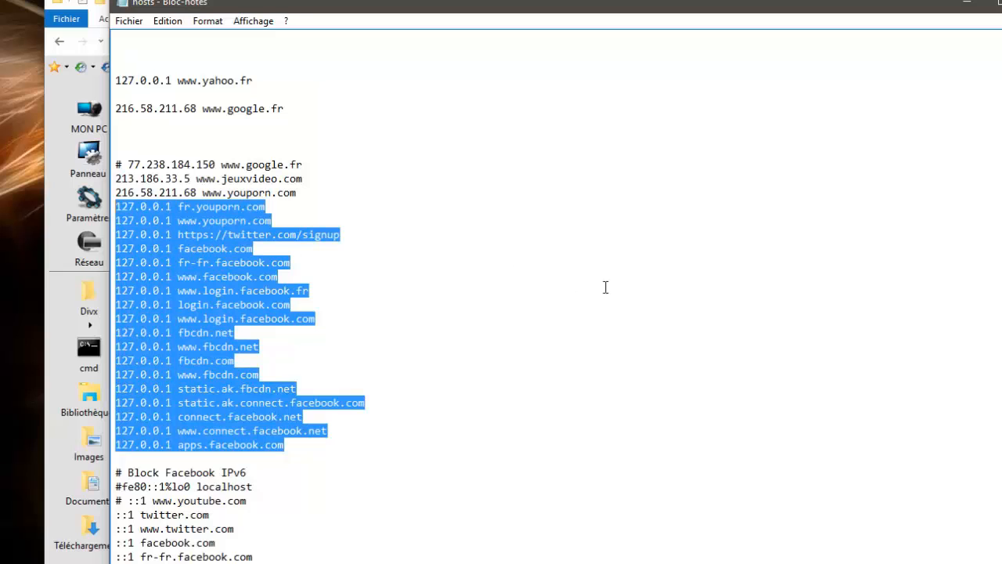
{"action": "scroll", "coordinate": [605, 287], "scroll_direction": "down", "scroll_amount": 5}
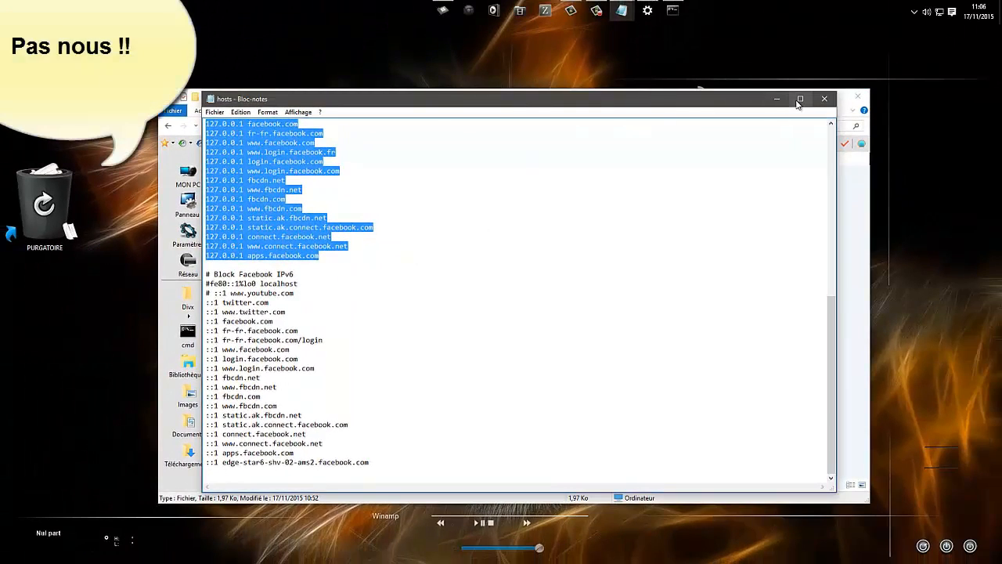
{"action": "scroll", "coordinate": [642, 240], "scroll_direction": "up", "scroll_amount": 11}
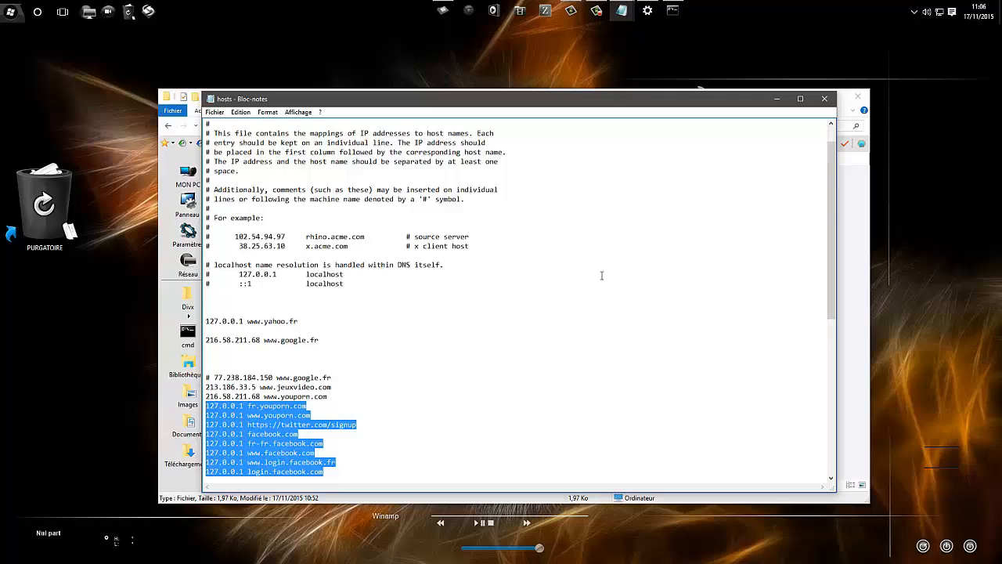
{"action": "scroll", "coordinate": [650, 243], "scroll_direction": "down", "scroll_amount": 3}
{"action": "key", "text": "alt+Tab"}
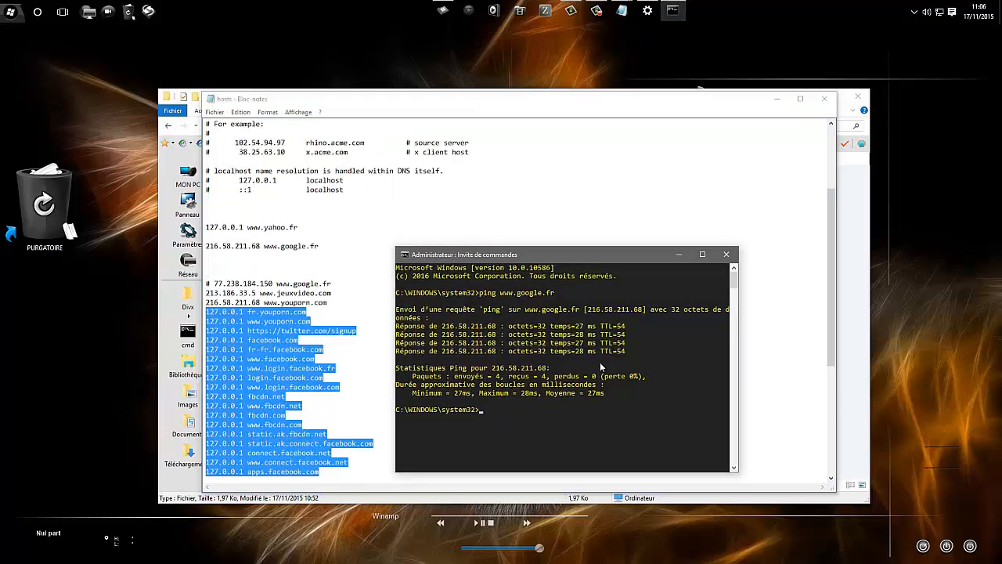
{"action": "left_click", "coordinate": [711, 205]}
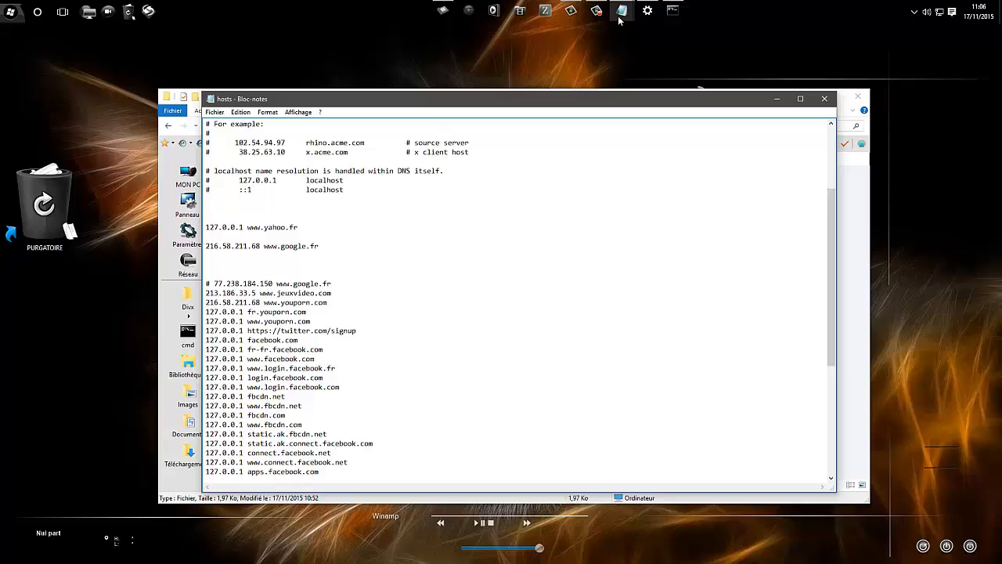
{"action": "left_click", "coordinate": [673, 10]}
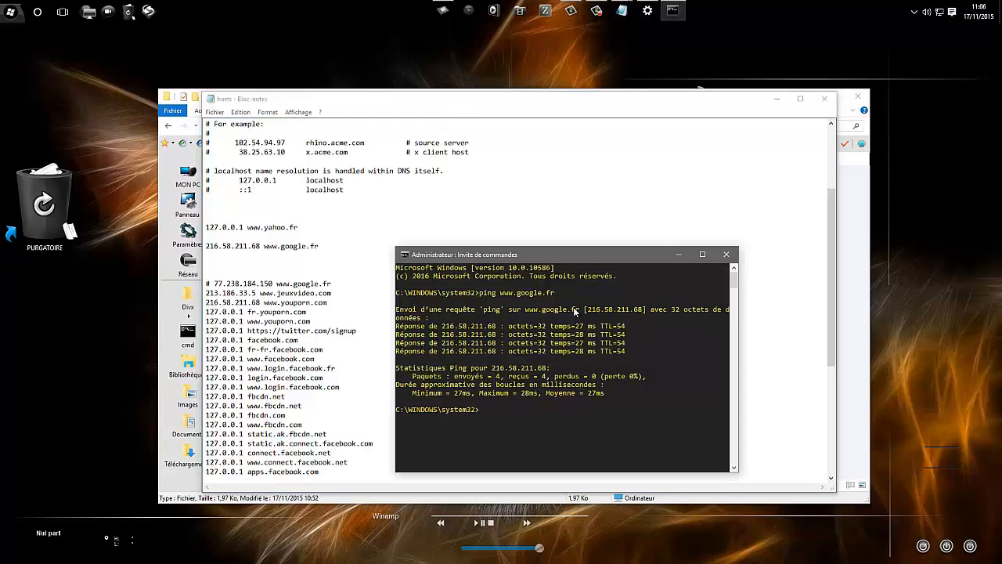
{"action": "key", "text": "alt+Tab"}
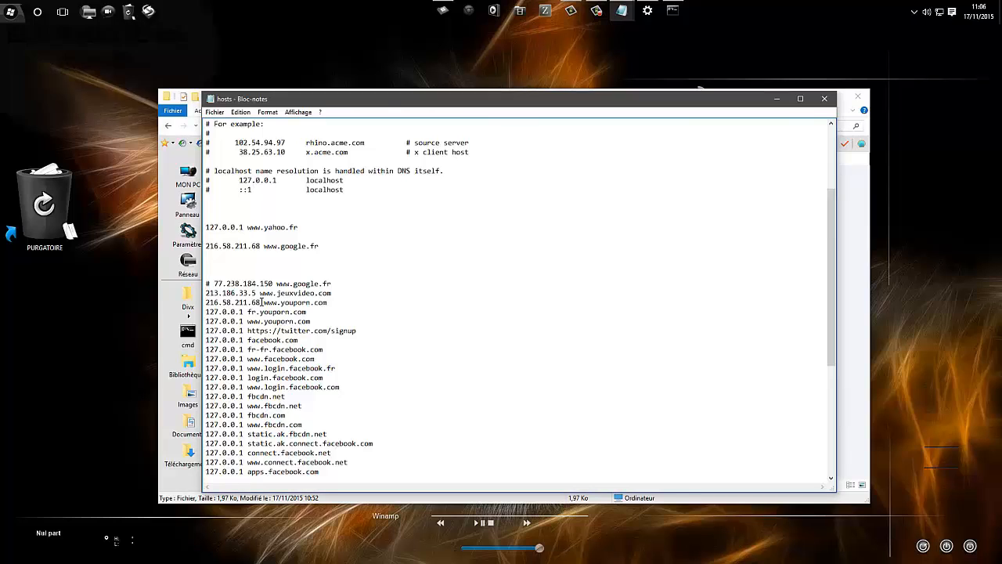
{"action": "left_click_drag", "start_coordinate": [261, 302], "coordinate": [206, 303]}
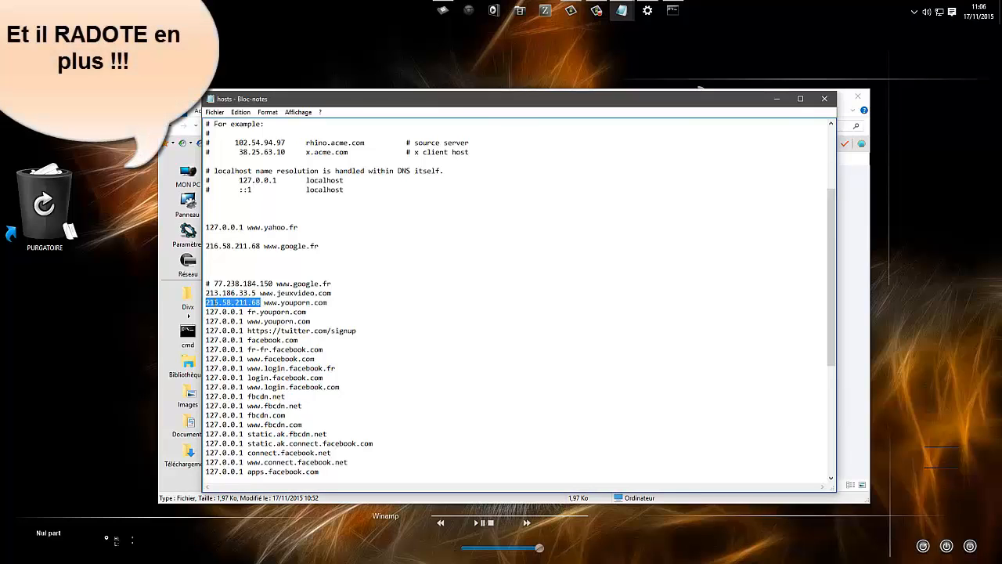
{"action": "left_click_drag", "start_coordinate": [328, 302], "coordinate": [264, 302]}
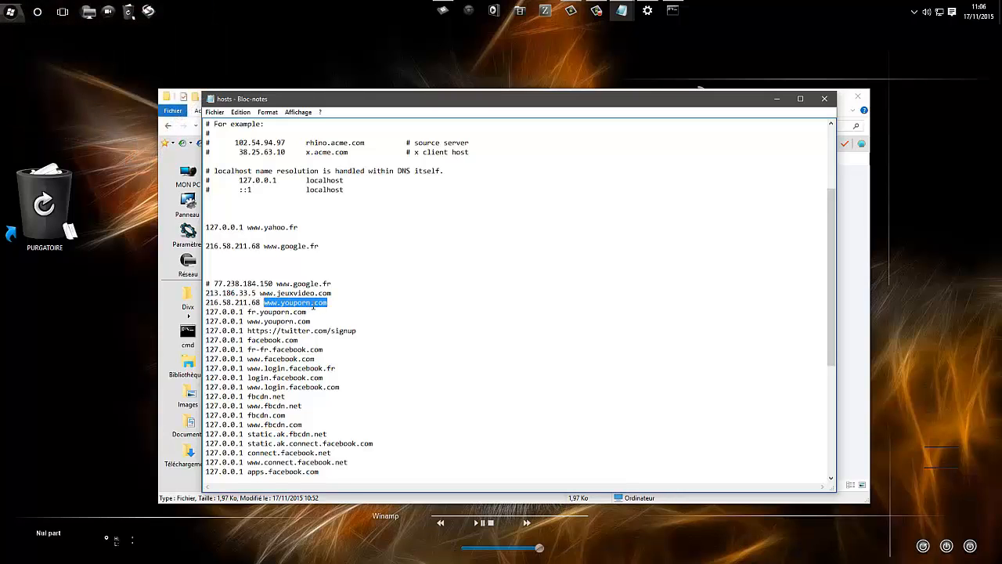
{"action": "left_click", "coordinate": [455, 312]}
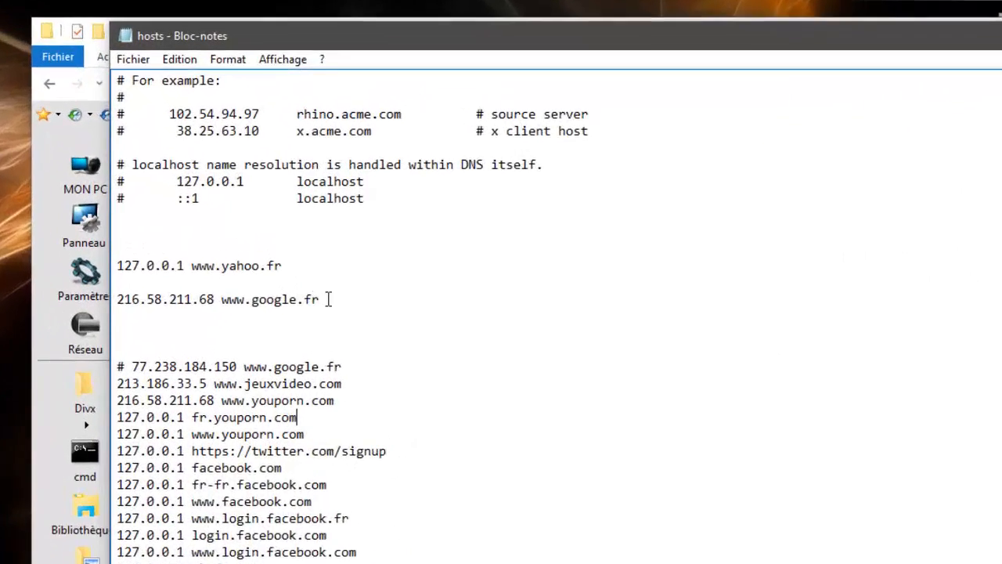
{"action": "left_click", "coordinate": [319, 246]}
{"action": "left_click", "coordinate": [206, 246], "text": "shift"}
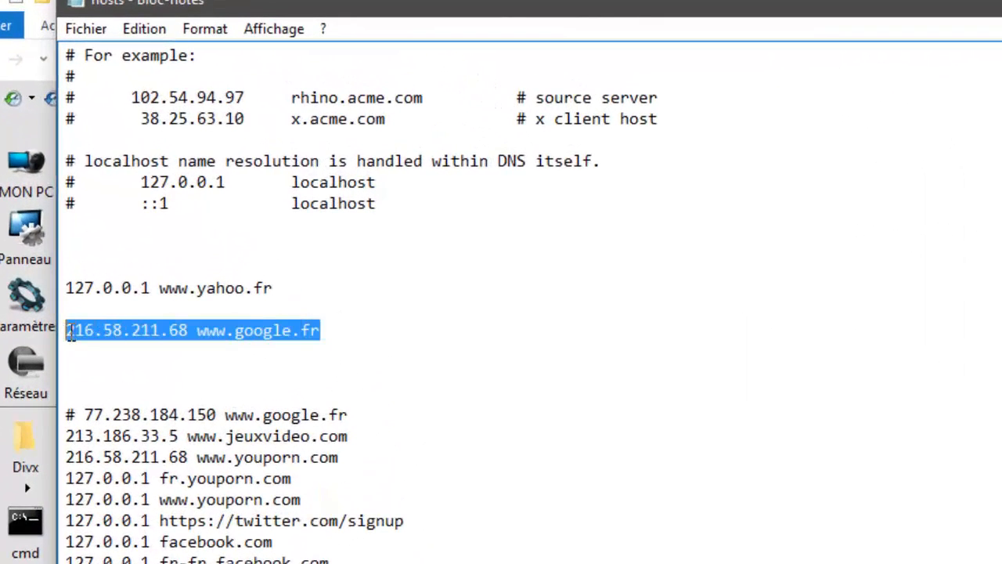
{"action": "left_click", "coordinate": [319, 329]}
{"action": "left_click", "coordinate": [196, 330]}
{"action": "left_click_drag", "start_coordinate": [197, 330], "coordinate": [319, 330]}
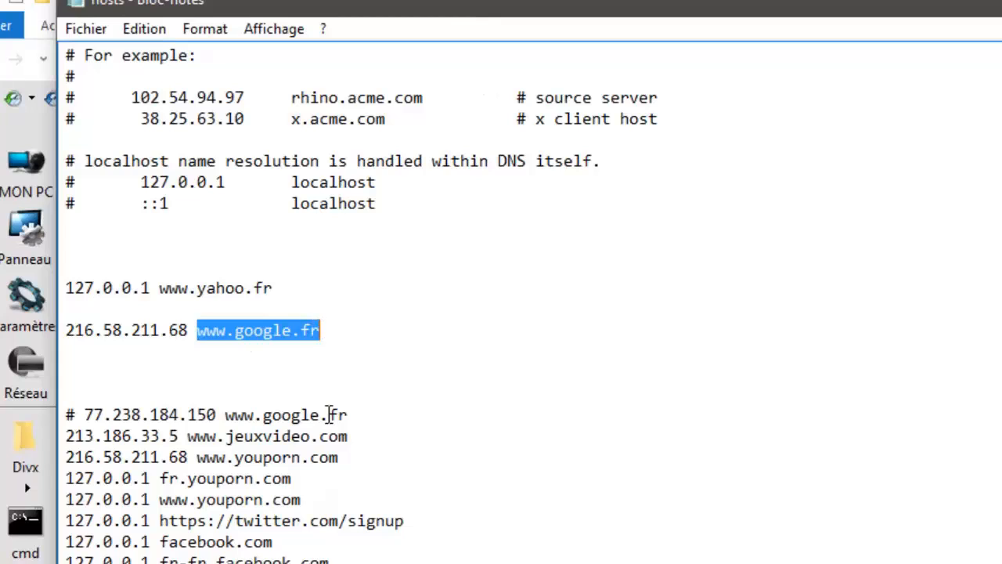
{"action": "left_click", "coordinate": [342, 367]}
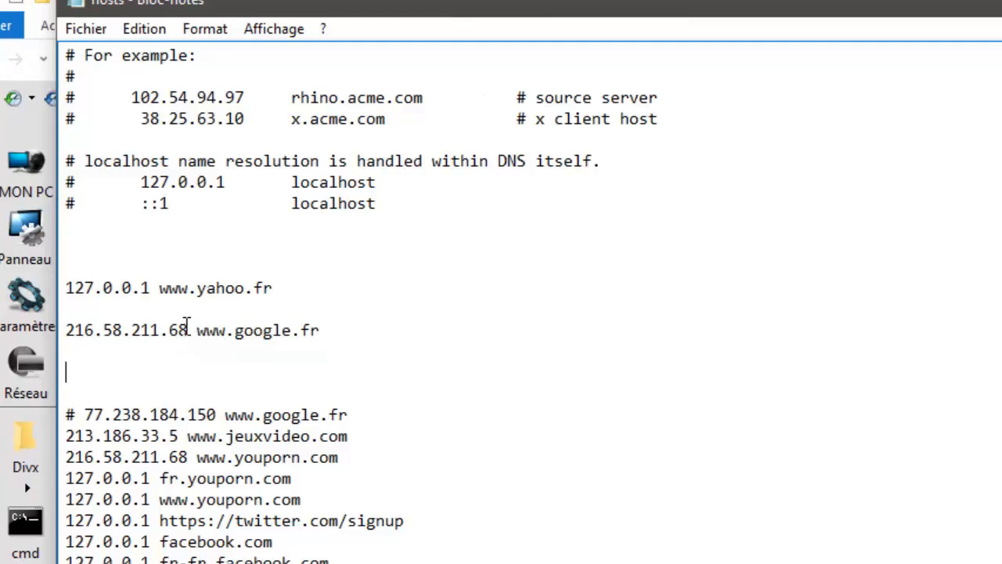
{"action": "left_click_drag", "start_coordinate": [188, 330], "coordinate": [65, 329]}
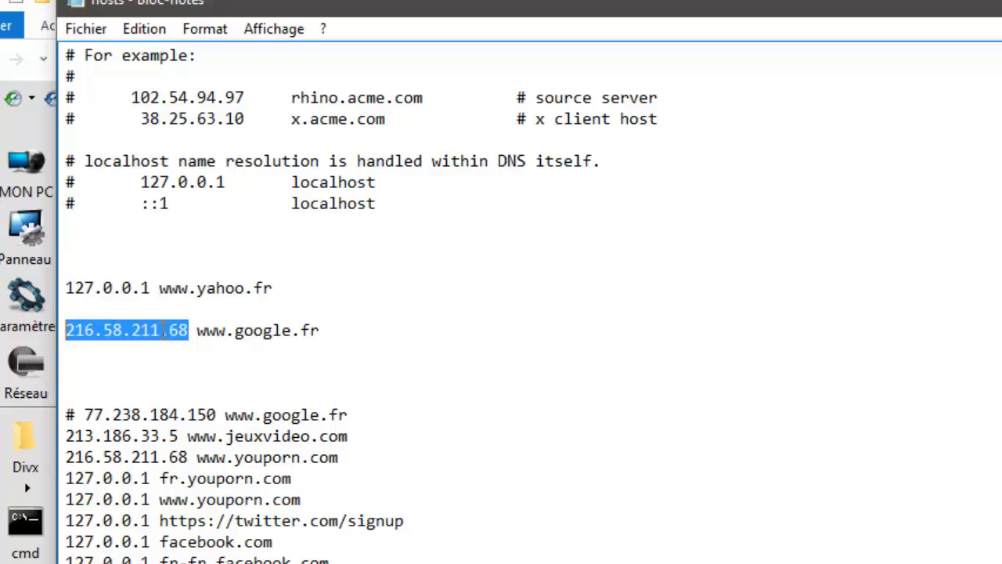
{"action": "left_click_drag", "start_coordinate": [326, 330], "coordinate": [199, 327]}
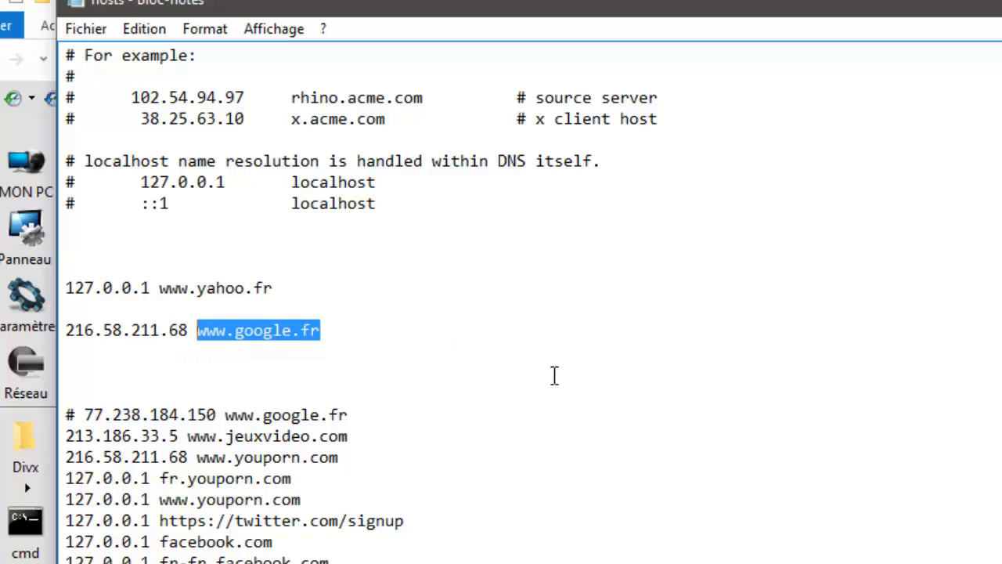
{"action": "left_click", "coordinate": [441, 335]}
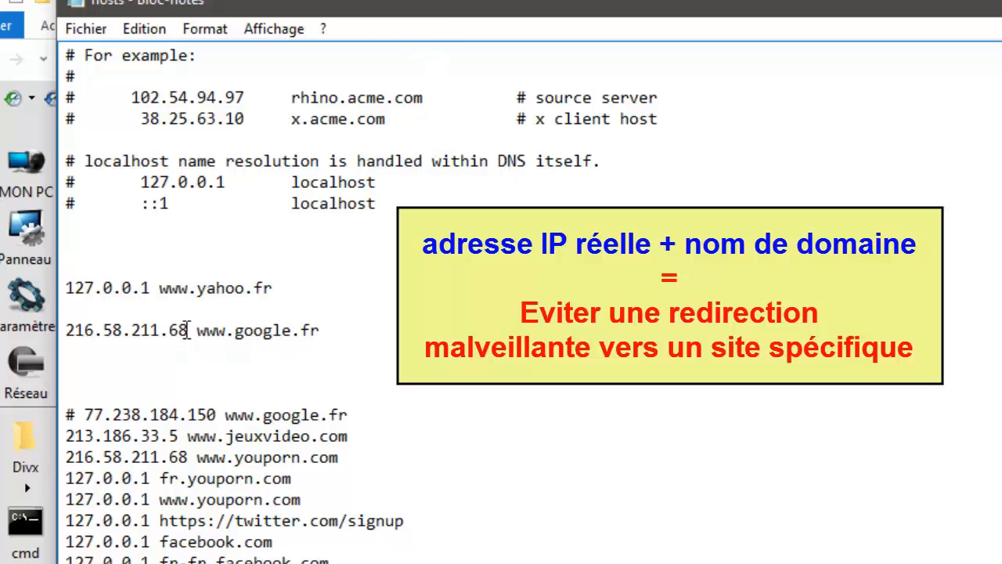
{"action": "left_click_drag", "start_coordinate": [197, 331], "coordinate": [329, 329]}
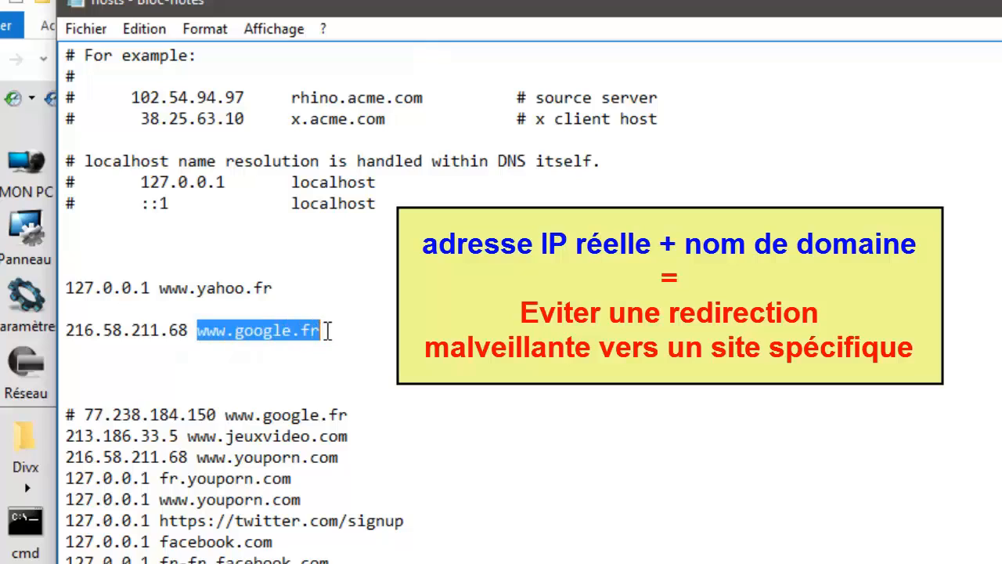
{"action": "left_click", "coordinate": [371, 309]}
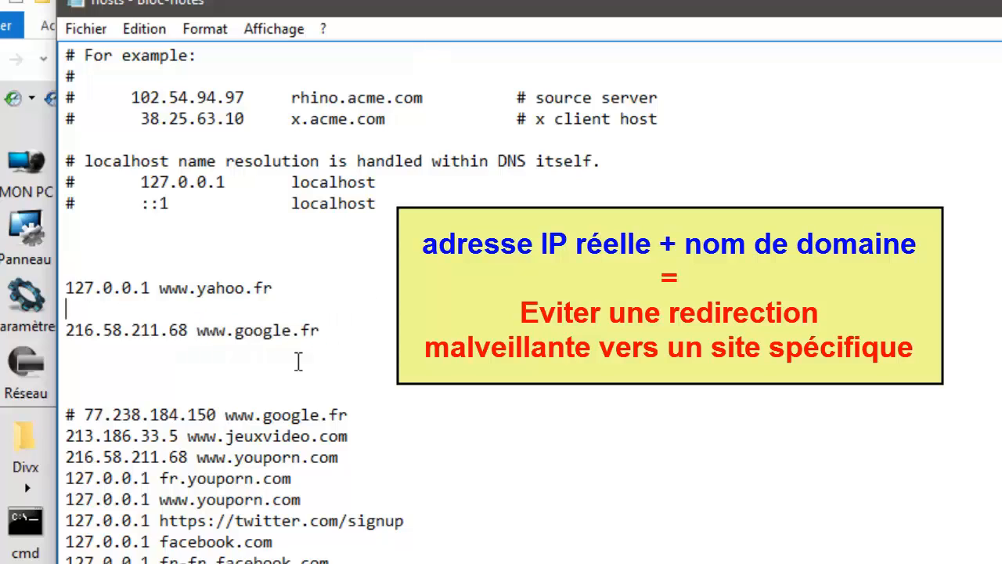
{"action": "left_click_drag", "start_coordinate": [189, 330], "coordinate": [68, 331]}
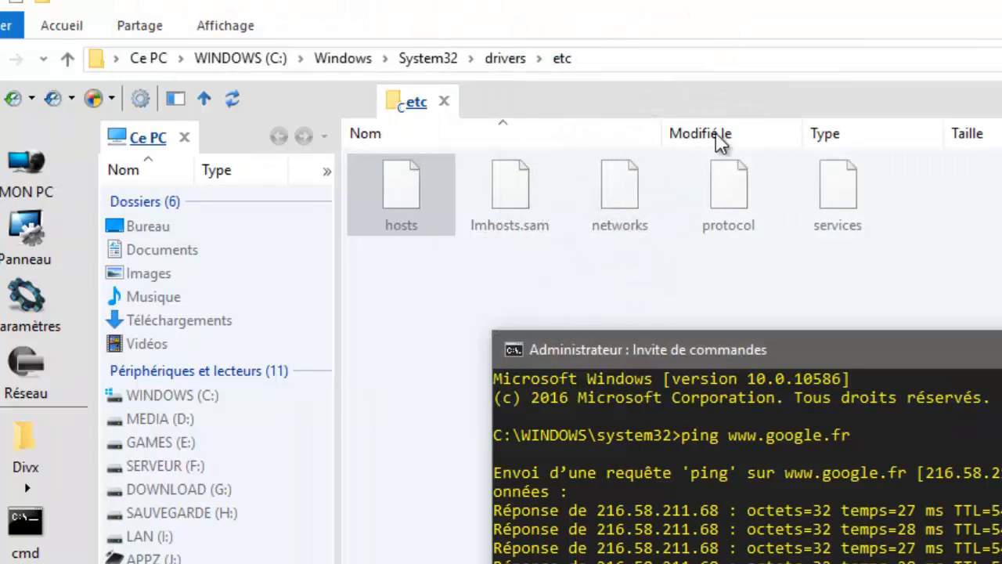
- Set the hosts file in the etc folder to read-only (Lecture seule) in its properties and apply the change
{"action": "left_click", "coordinate": [400, 207]}
{"action": "right_click", "coordinate": [397, 205]}
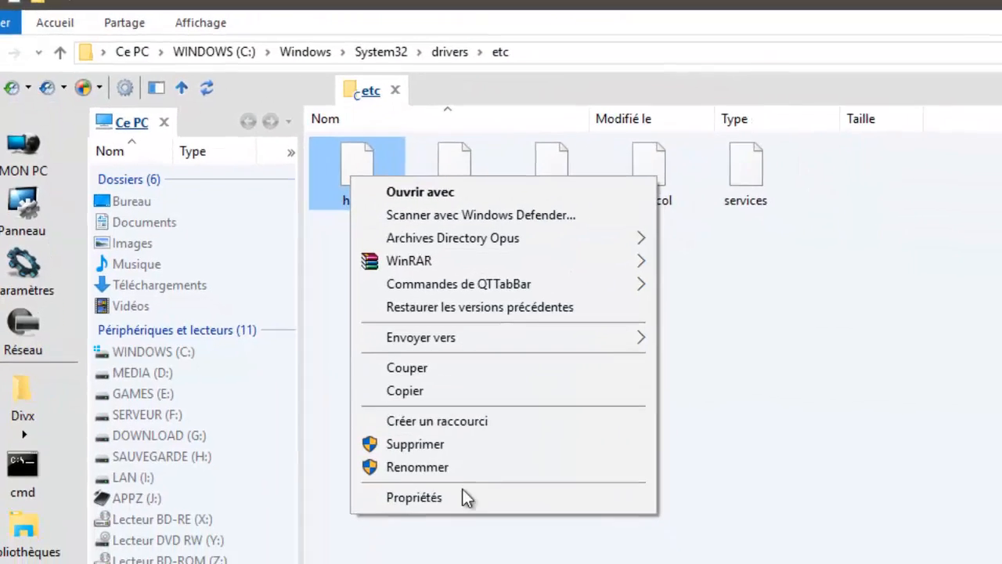
{"action": "left_click", "coordinate": [470, 554]}
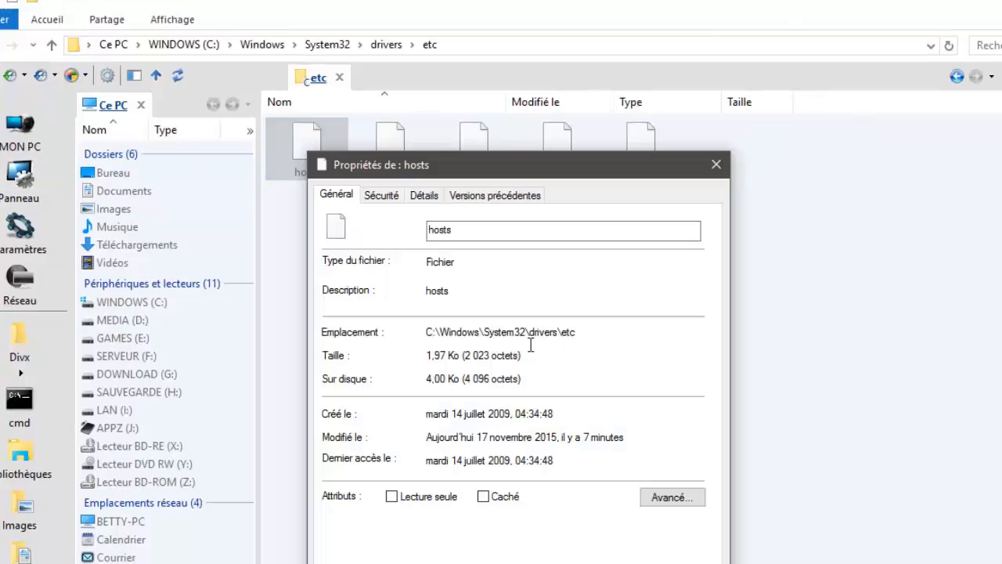
{"action": "left_click", "coordinate": [415, 501]}
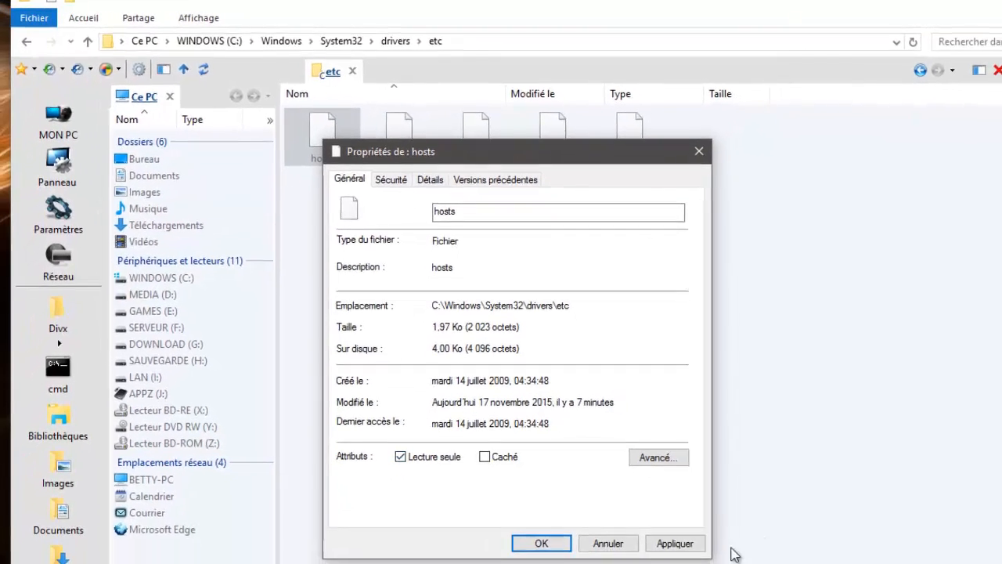
{"action": "left_click", "coordinate": [672, 534]}
{"action": "left_click", "coordinate": [532, 379]}
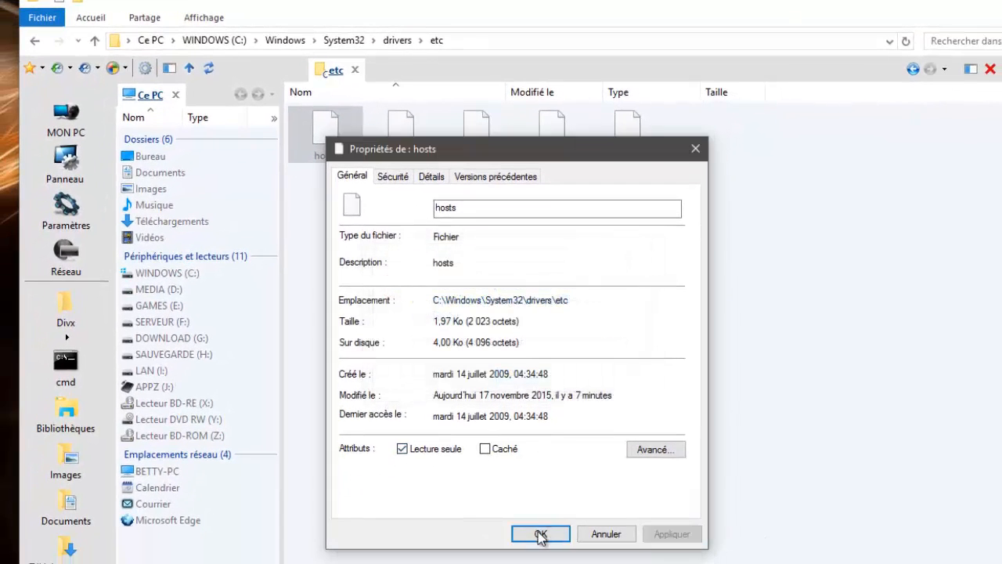
{"action": "left_click", "coordinate": [540, 533]}
{"action": "left_click", "coordinate": [748, 379]}
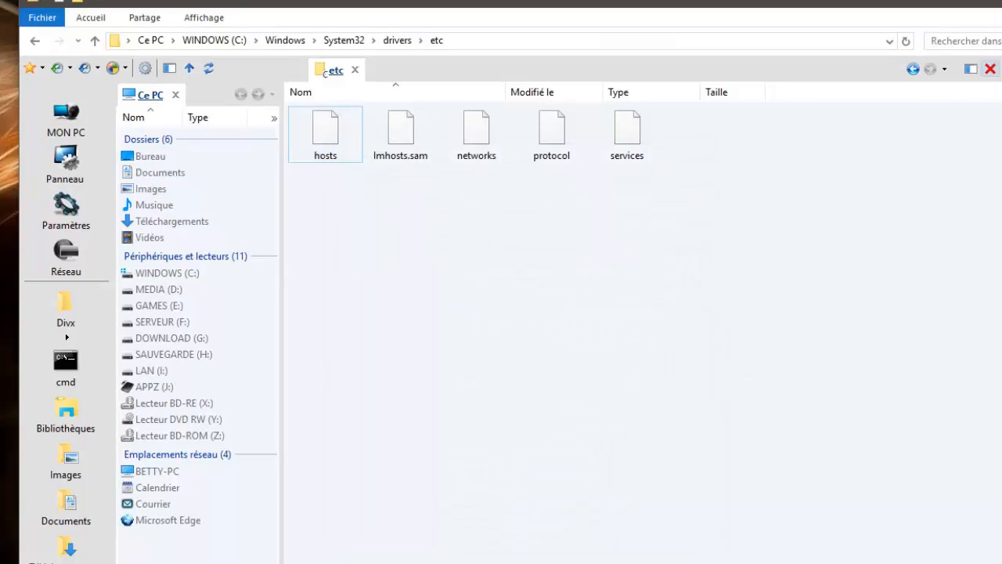